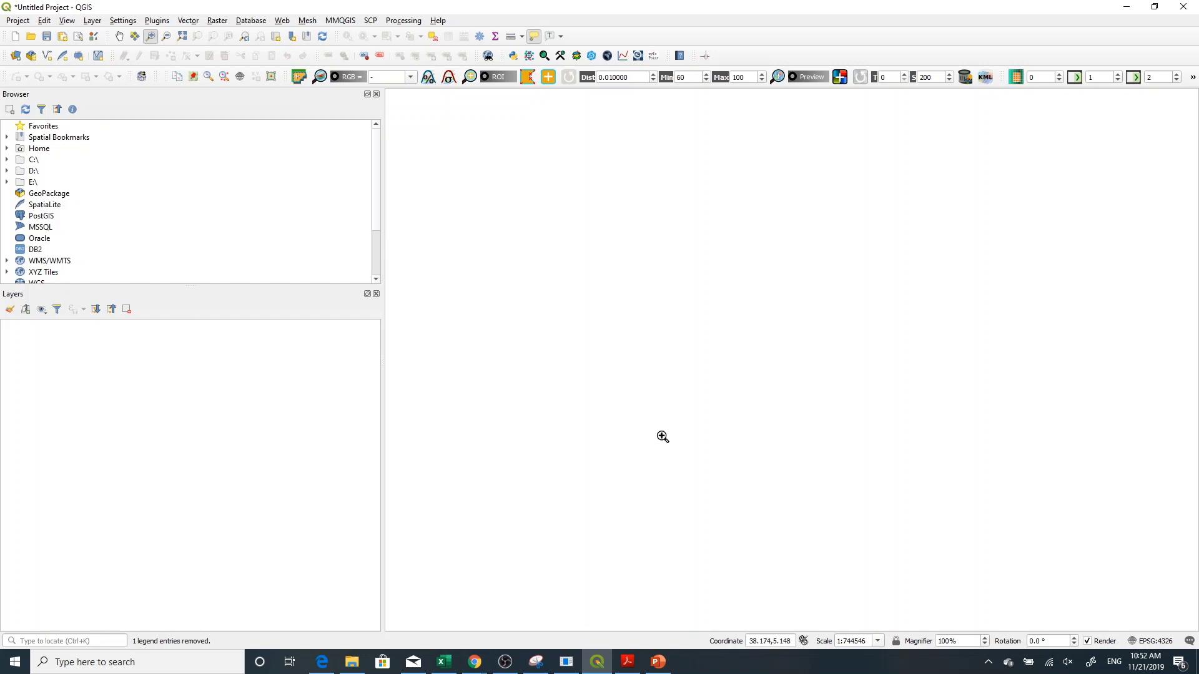
Read the definition of georeferencing in the Adobe Acrobat Reader document, and return to QGIS
click(632, 666)
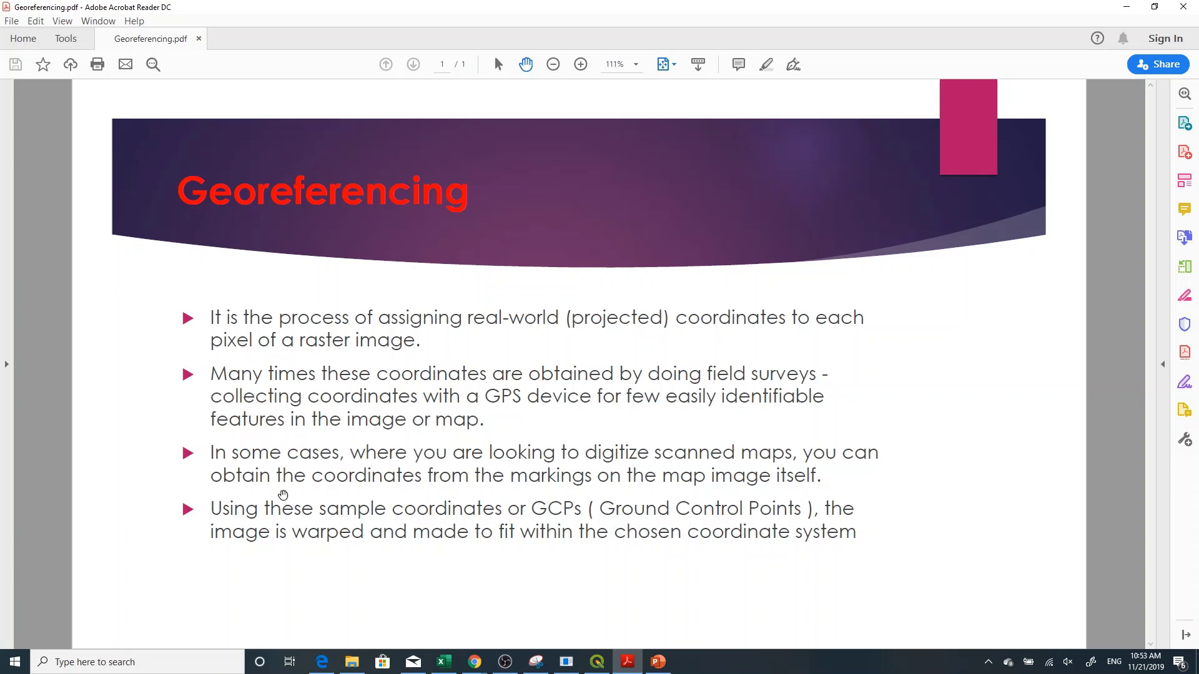
key(alt+Tab)
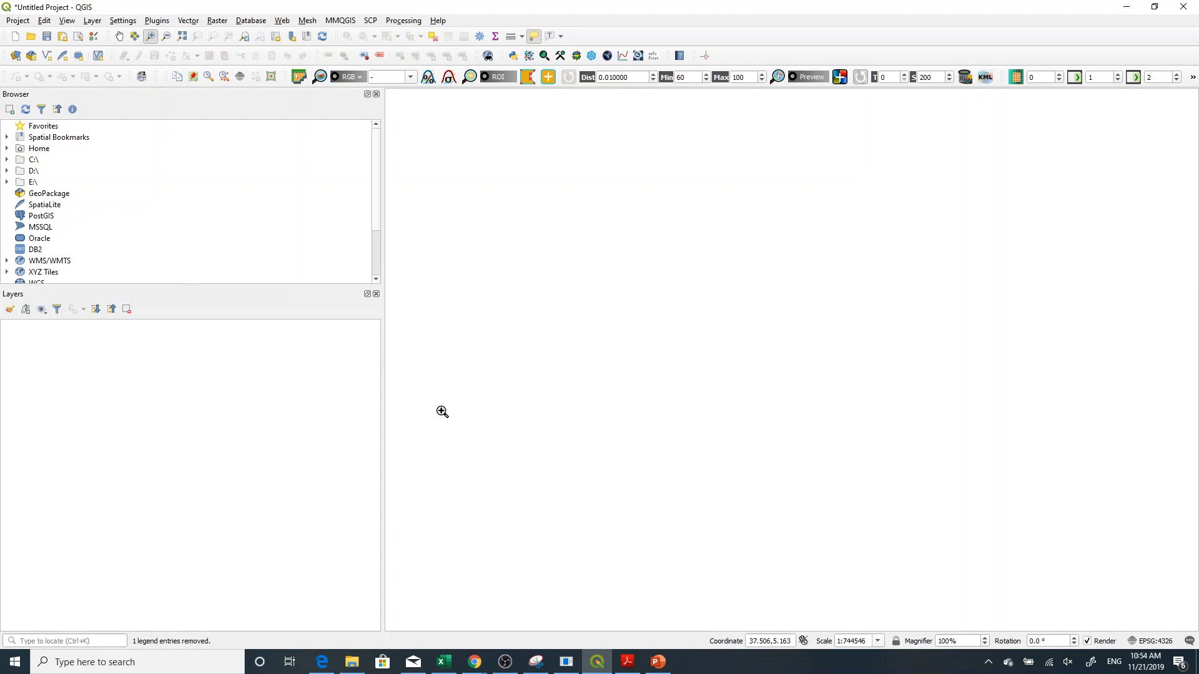
Search all plugins for "geore" and check that Georeferencer GDAL is enabled, and close the plugin manager
click(157, 22)
mouse_move(218, 23)
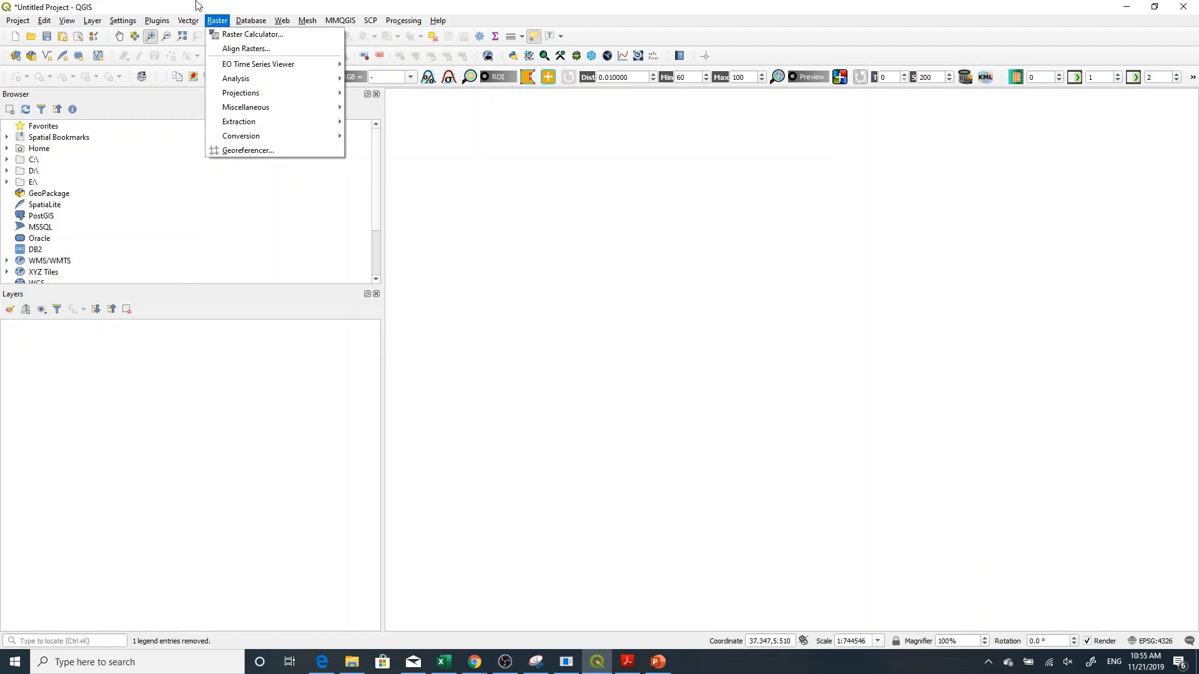
mouse_move(163, 22)
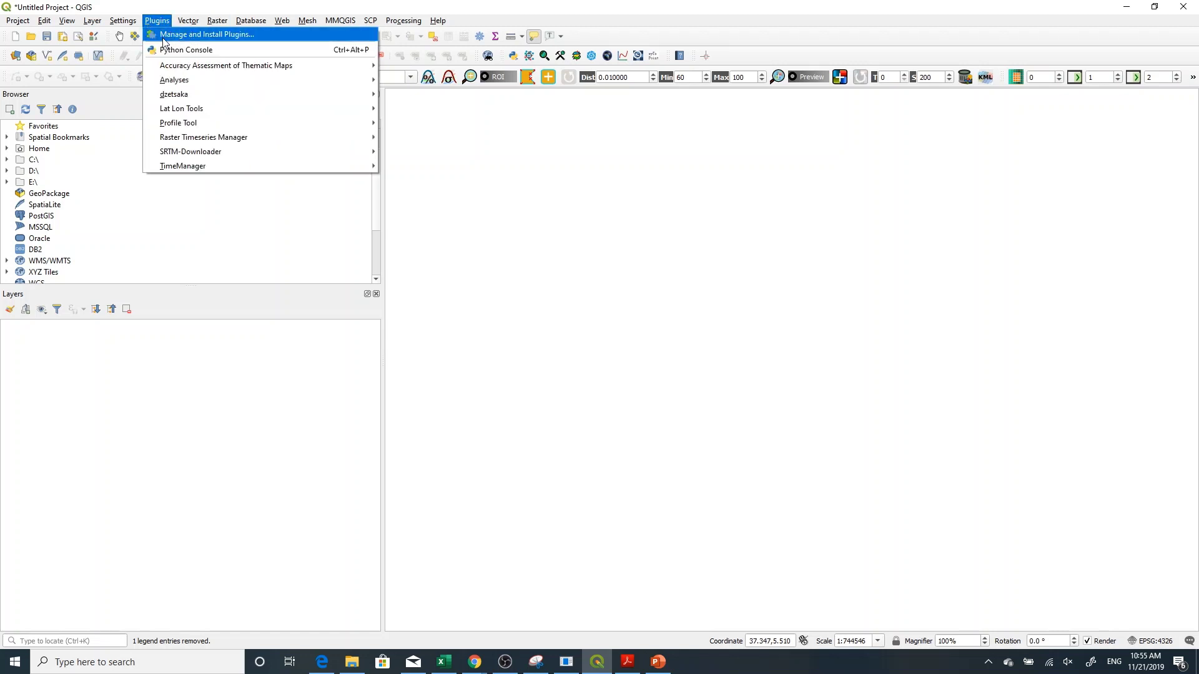
click(164, 35)
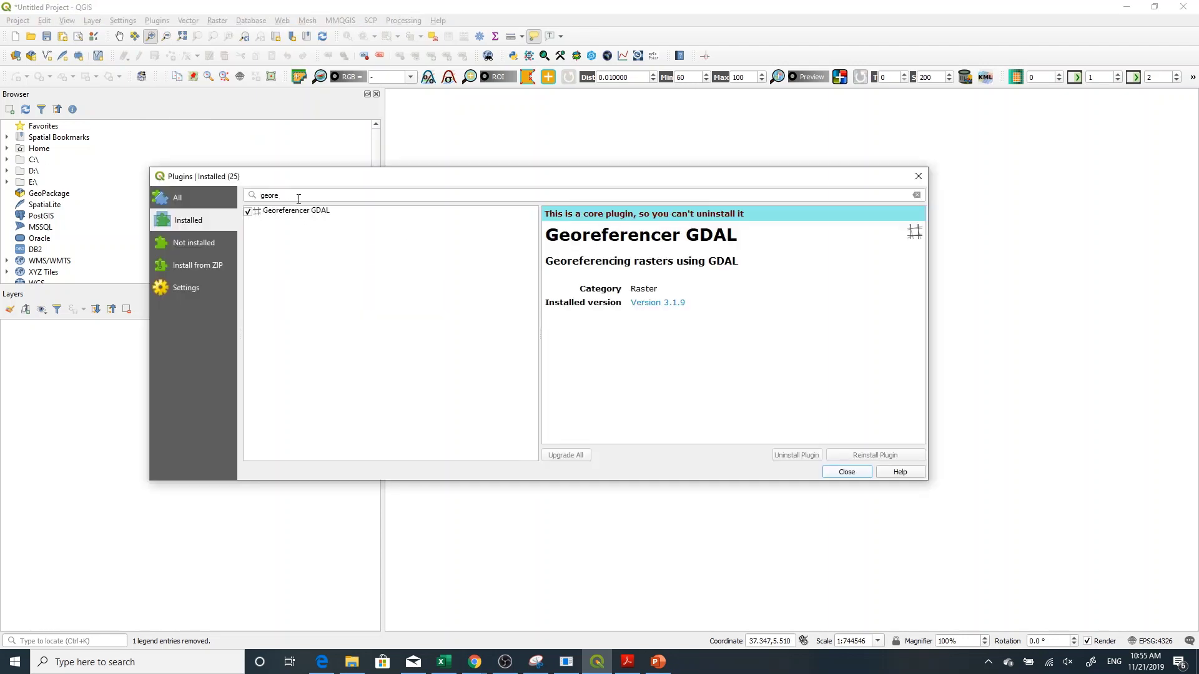
drag(305, 195, 260, 195)
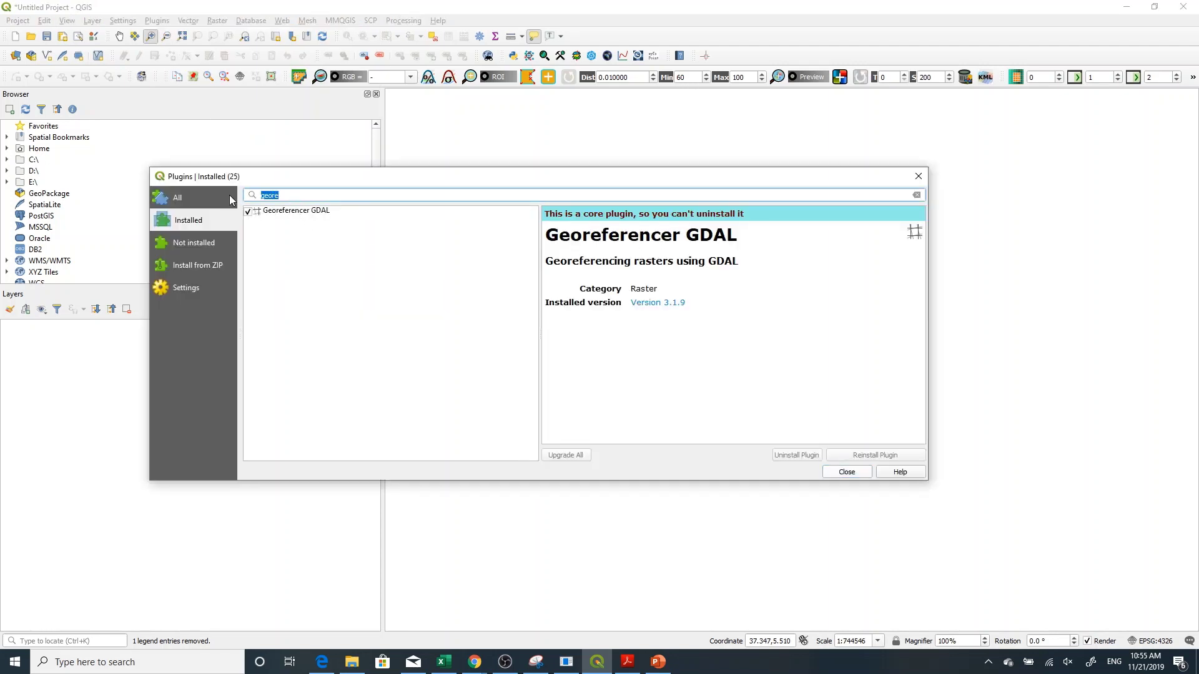
key(BackSpace)
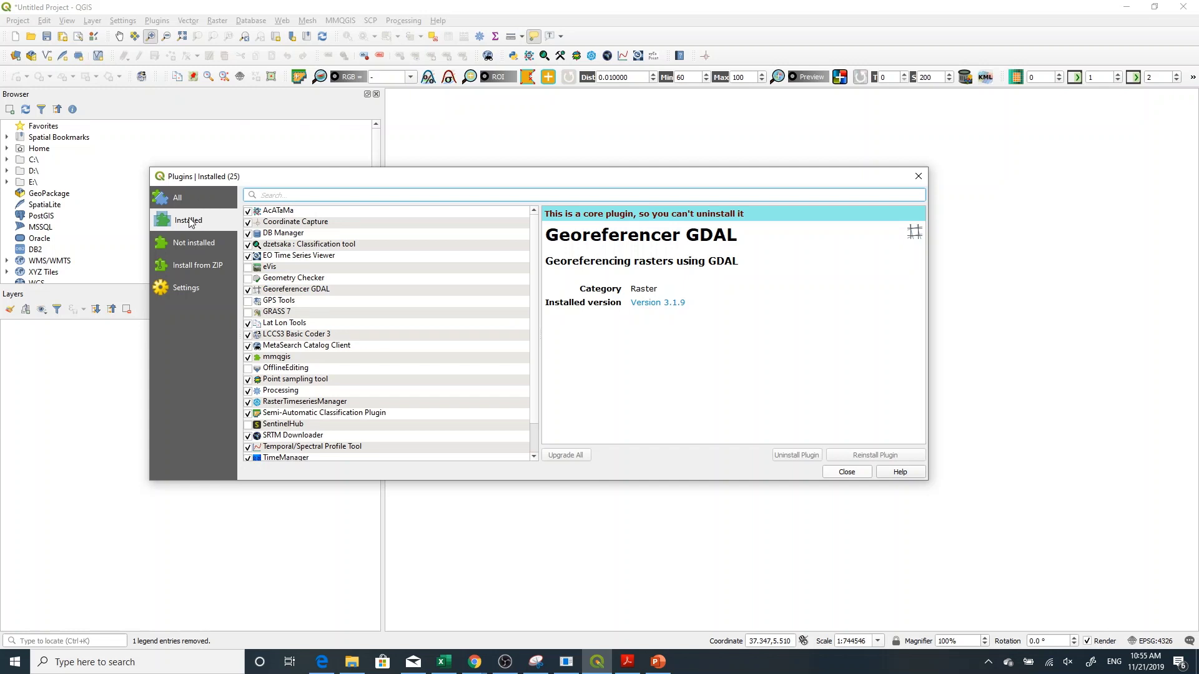
click(182, 199)
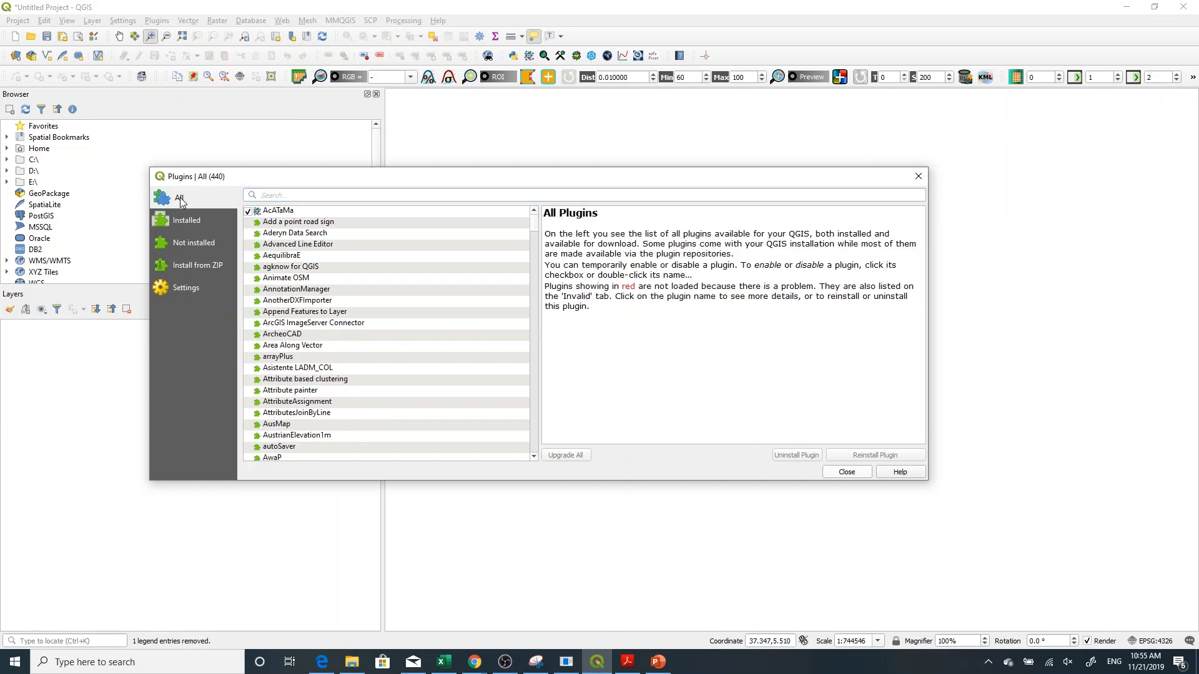
click(280, 196)
text(geore)
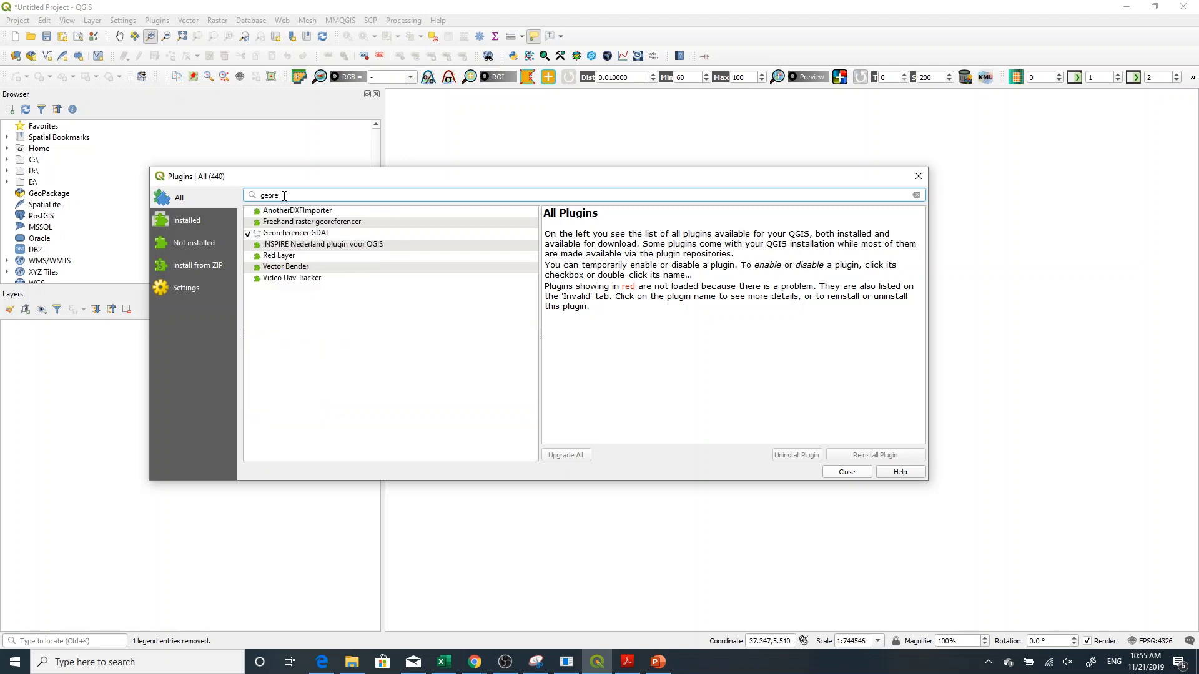
click(280, 235)
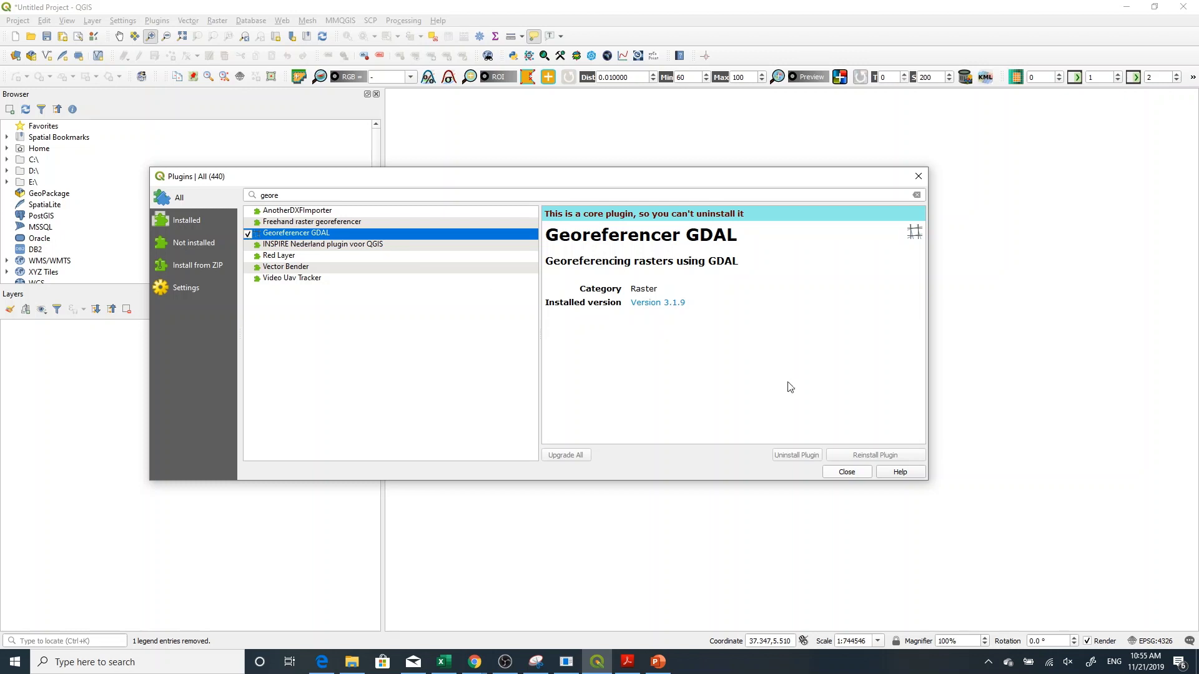
click(847, 472)
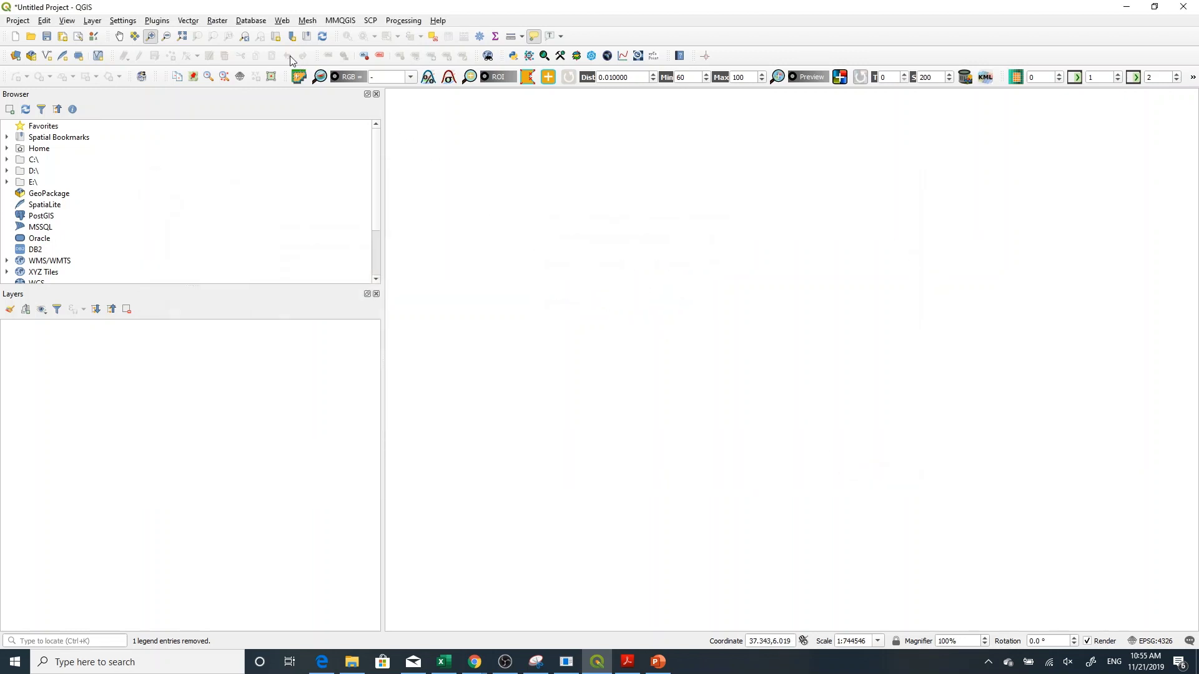
Open the Georeferencer and load the raster "Geological Map of Agere mariam" from the RASTER data folder
click(220, 21)
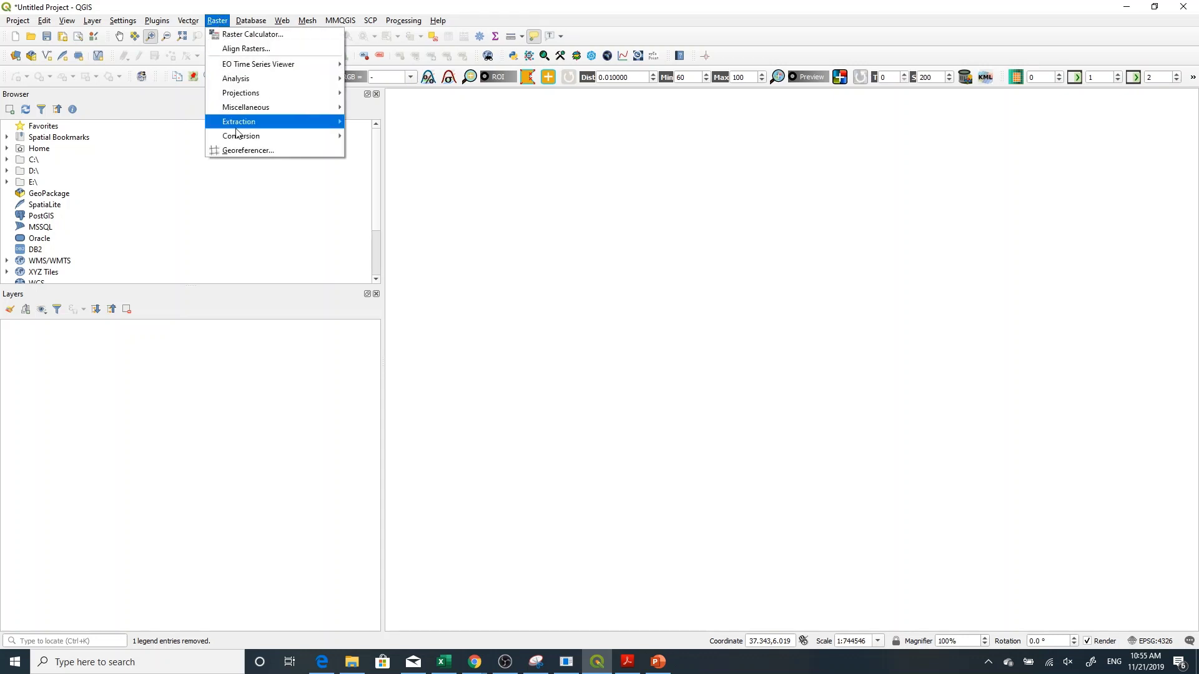
click(265, 152)
drag(492, 121, 495, 70)
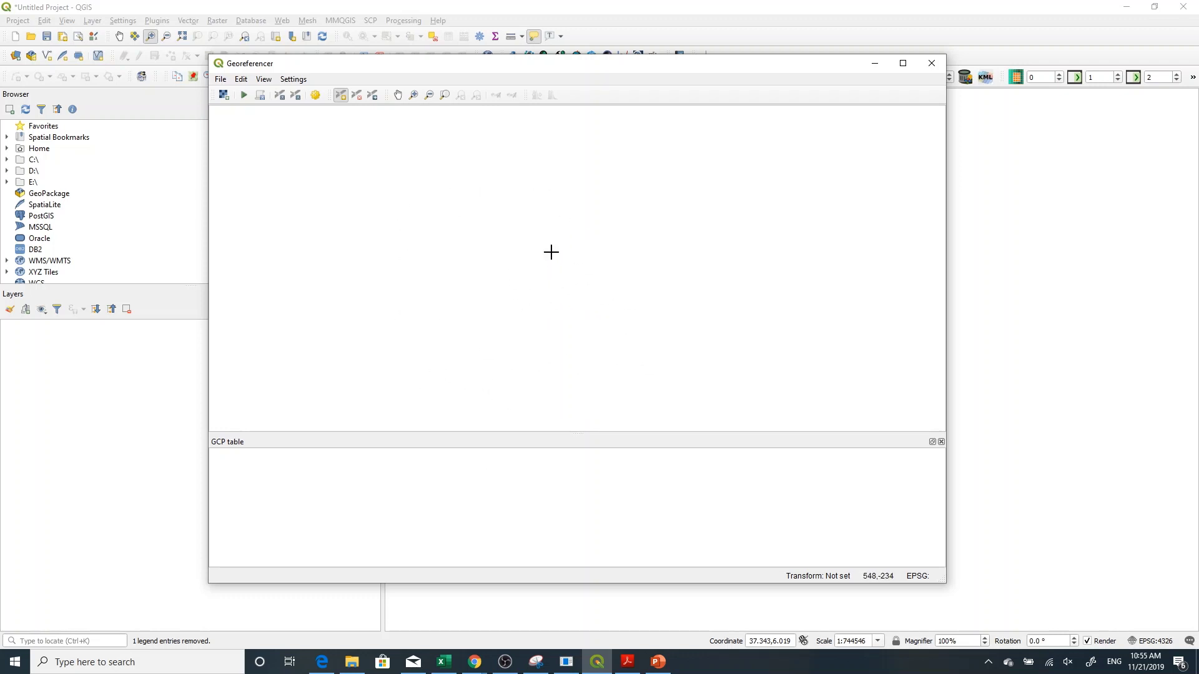
click(224, 95)
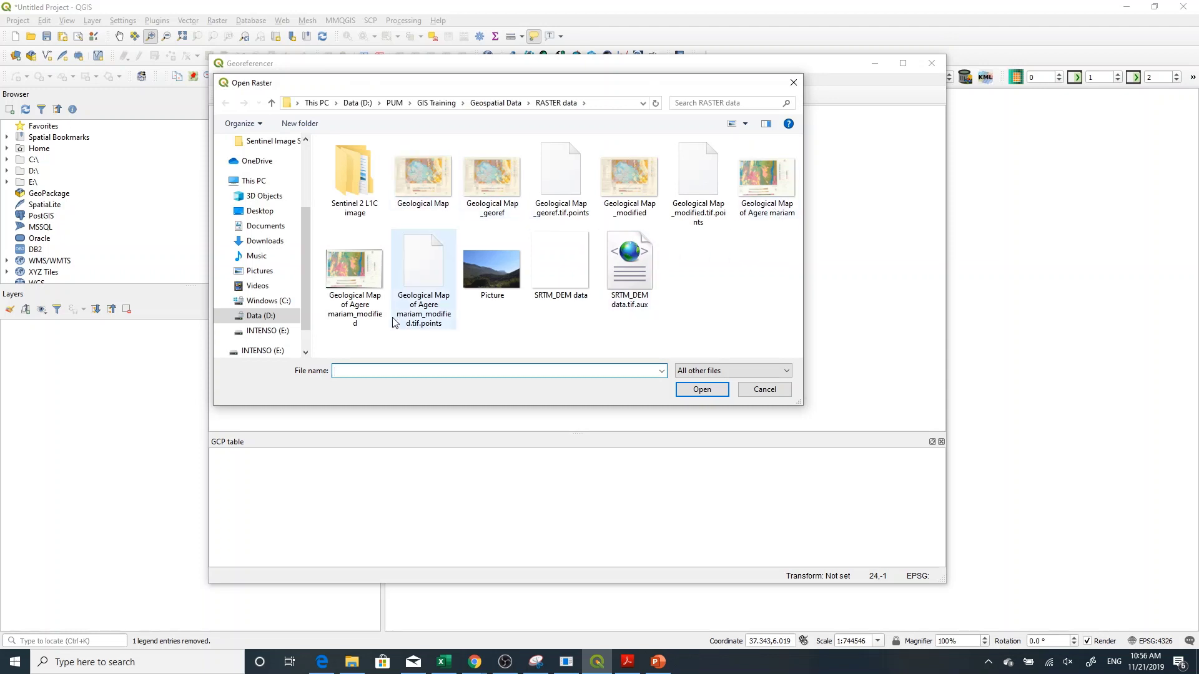
click(771, 198)
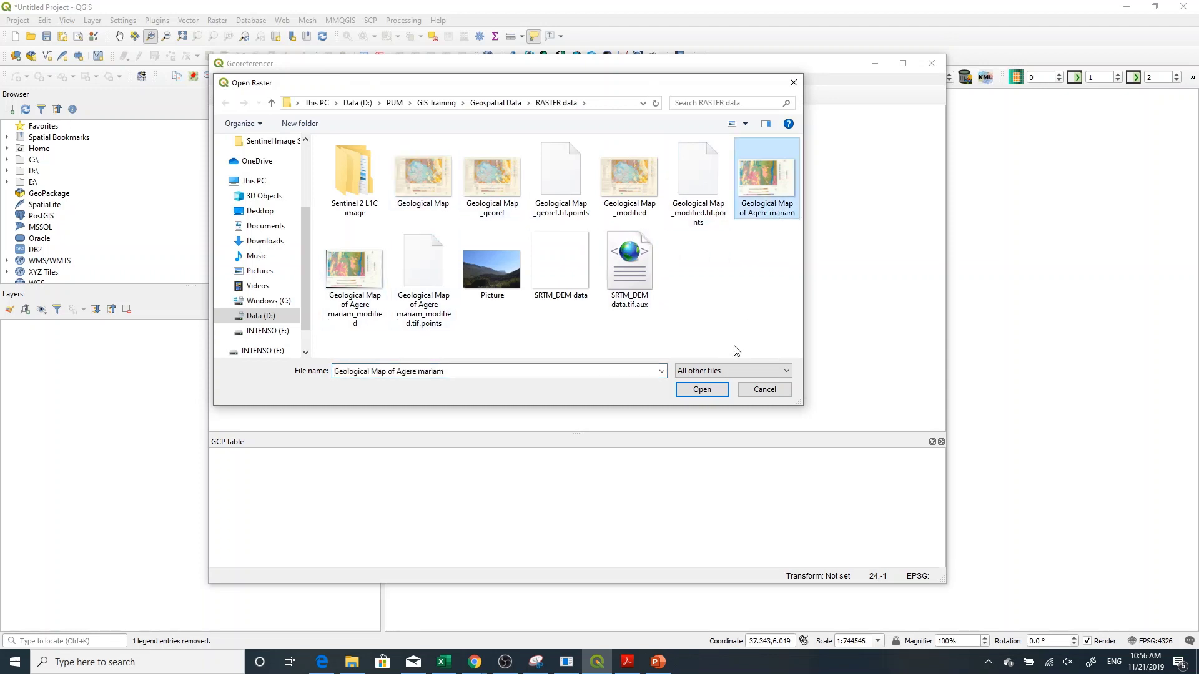
click(695, 391)
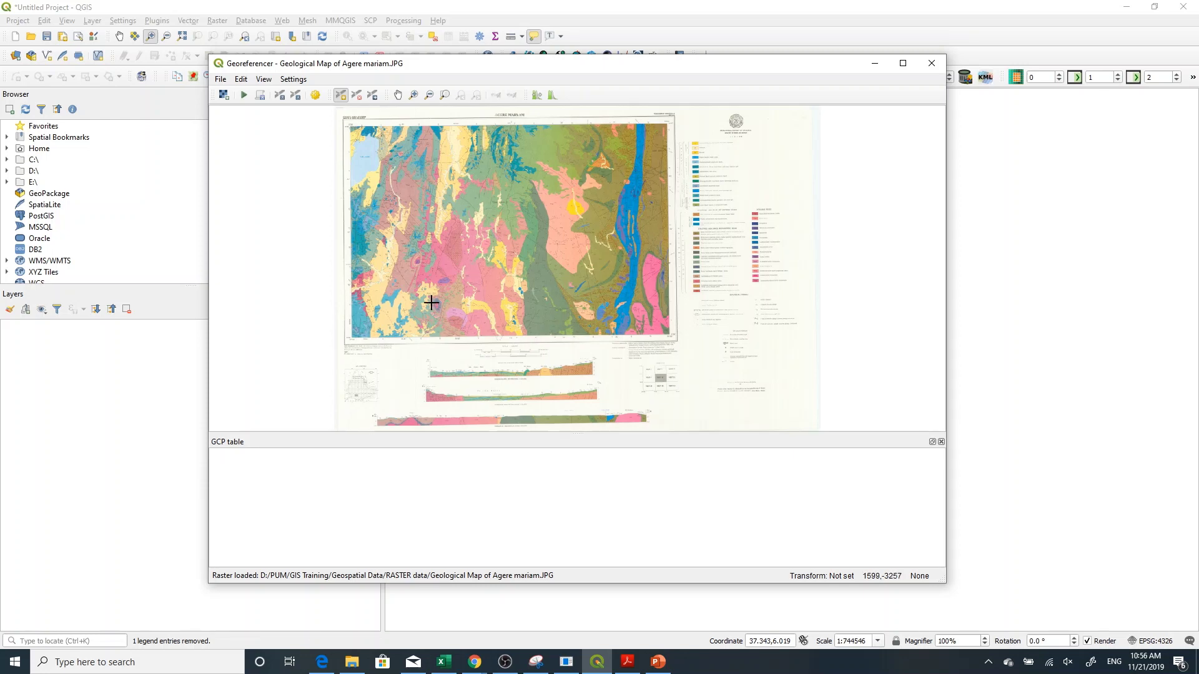
Place a ground control point on the north-west corner of the geological map's frame
click(413, 94)
drag(338, 113, 397, 167)
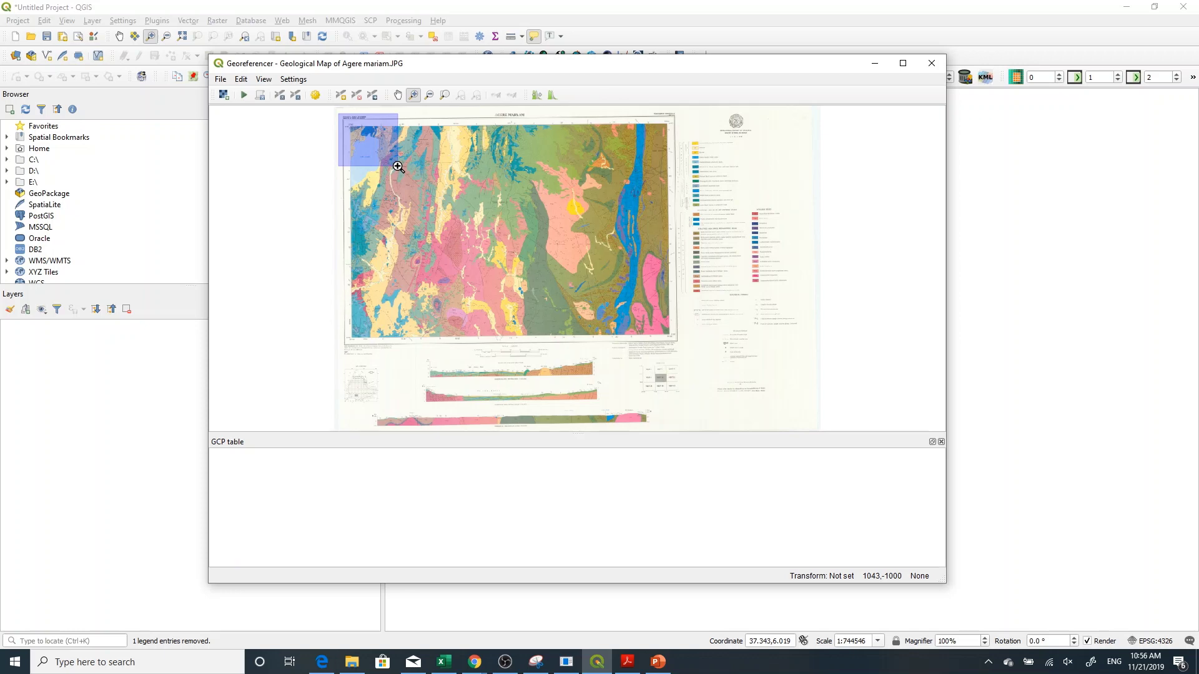
drag(398, 166, 575, 241)
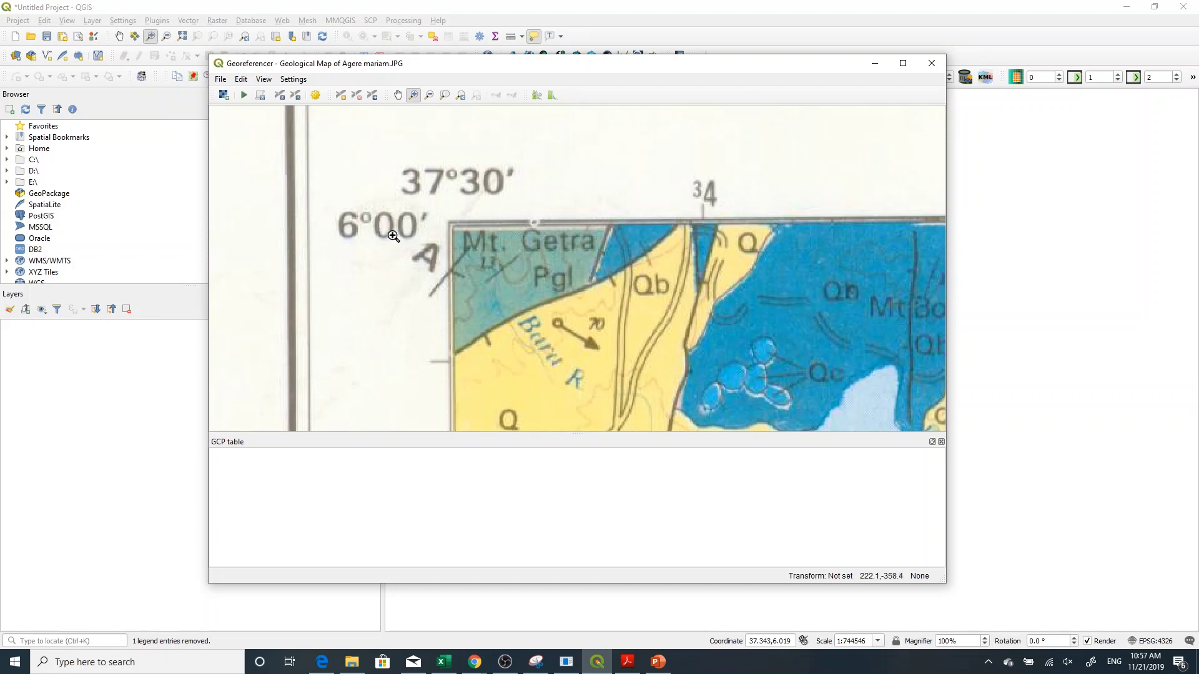
click(341, 96)
click(451, 224)
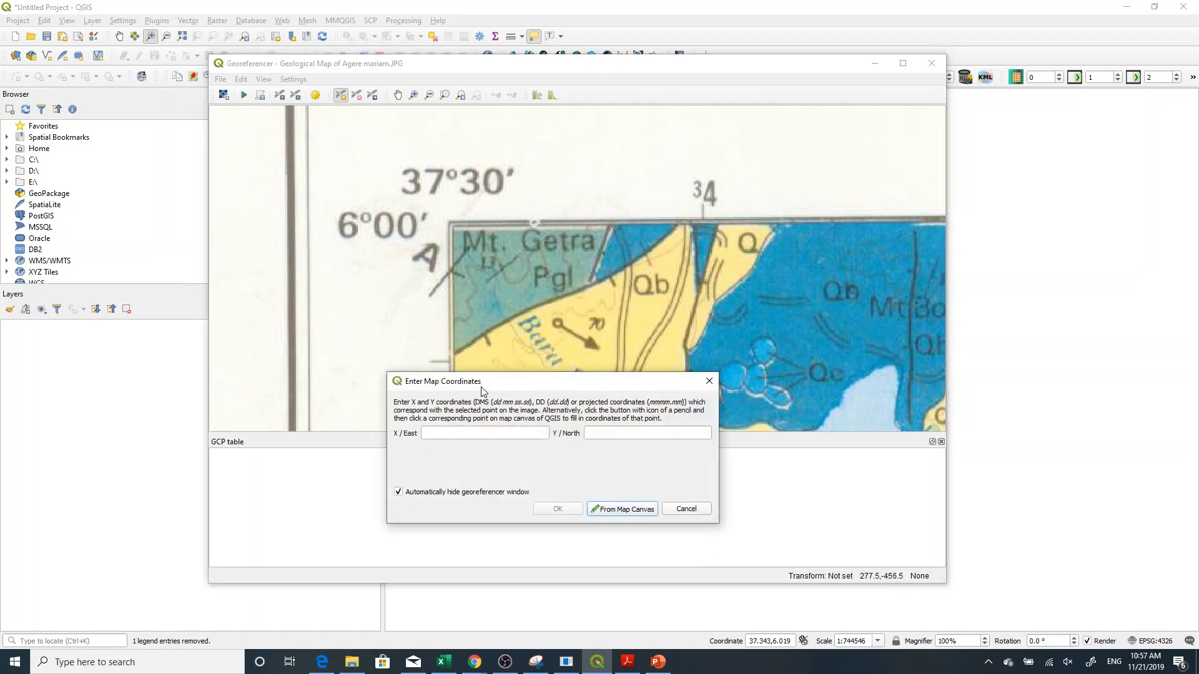
drag(483, 386, 417, 355)
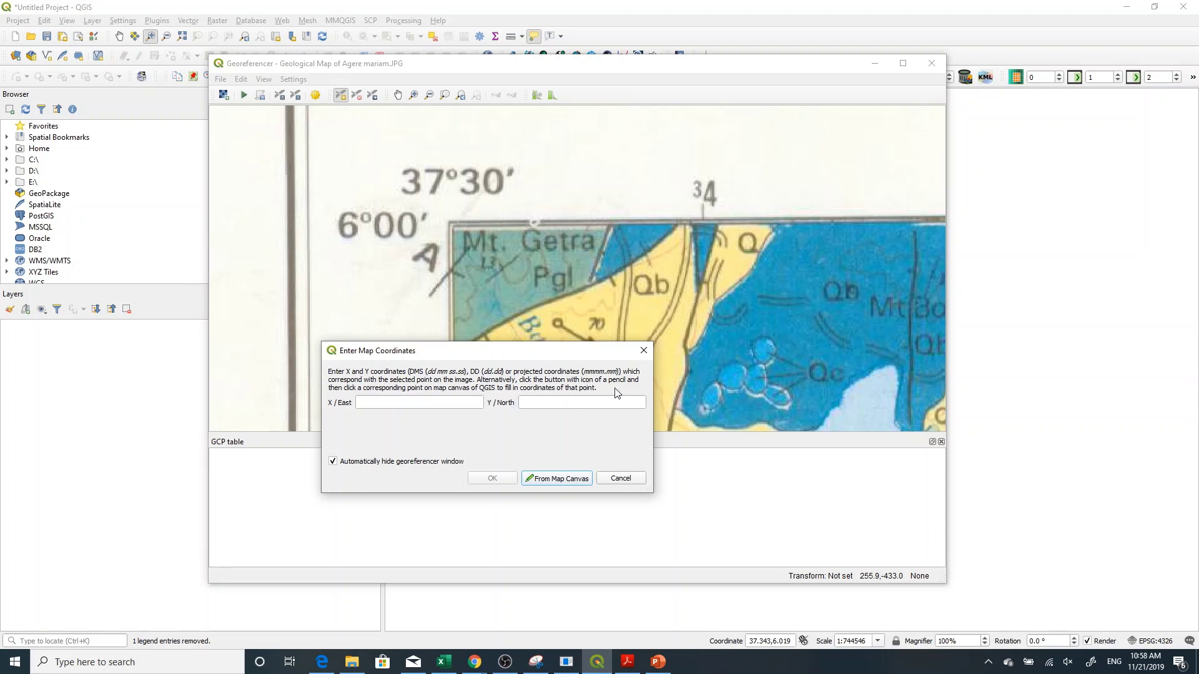
Set the north-west control point's map coordinates to X/East 37 30 00.00 and Y/North 6 00 00
click(404, 403)
text(37 3)
text(0)
key(Tab)
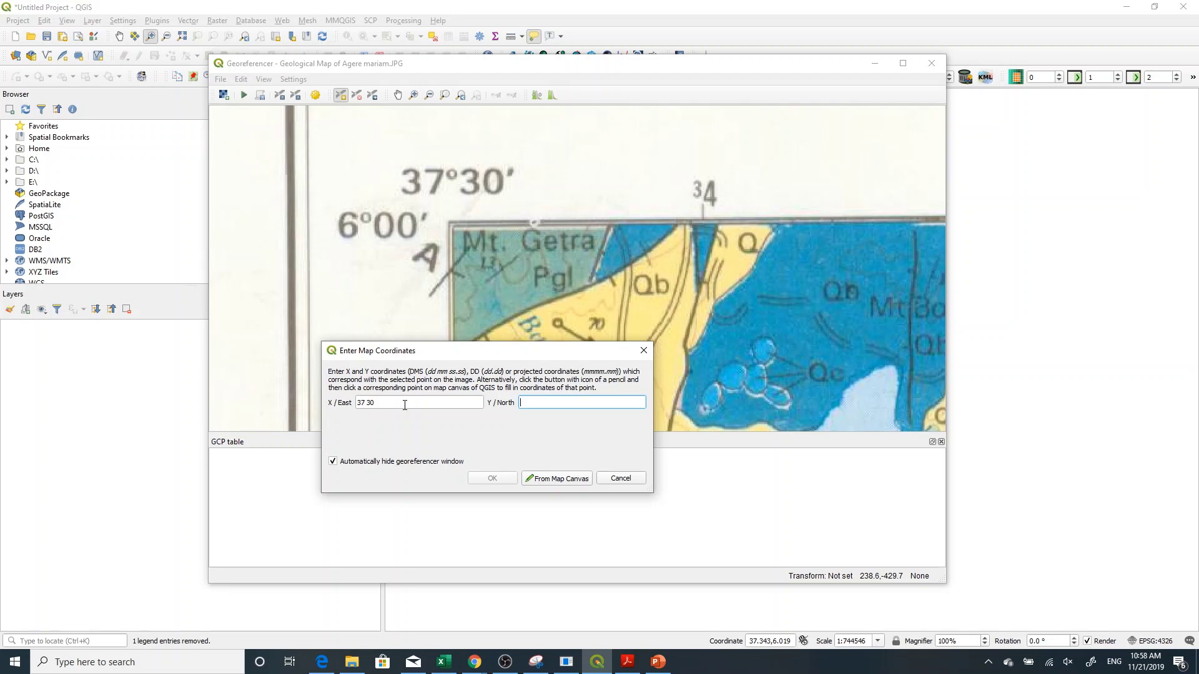
click(405, 405)
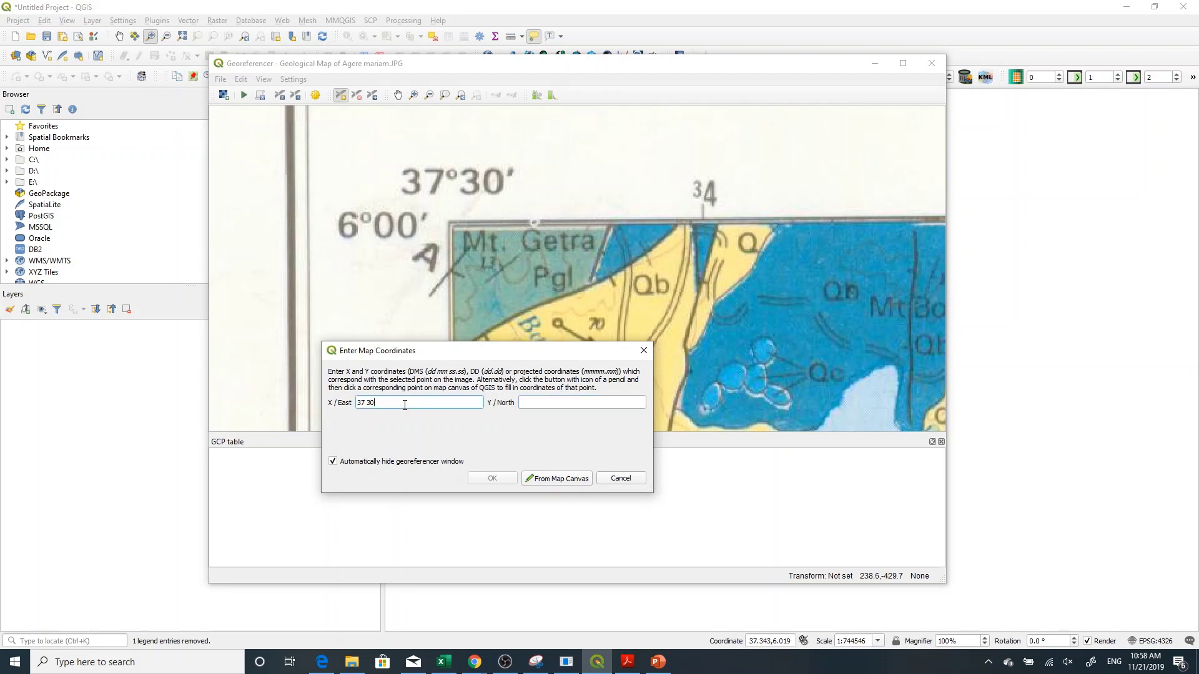
text(00)
click(535, 407)
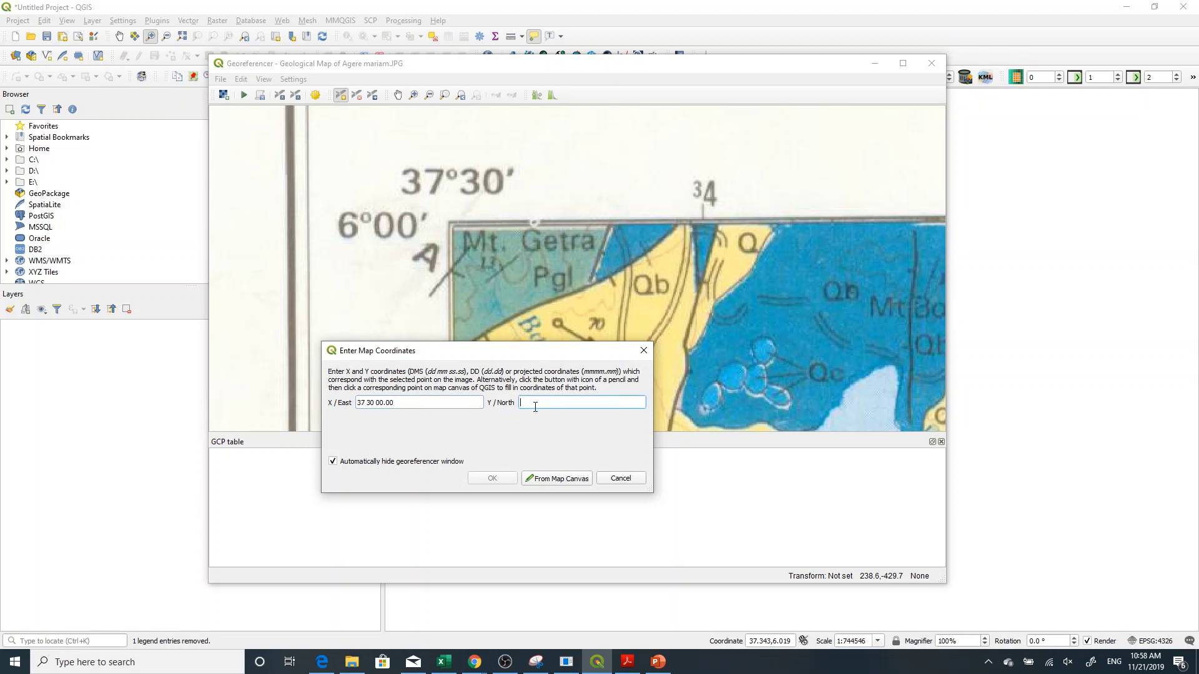
text(6 00 00)
click(504, 478)
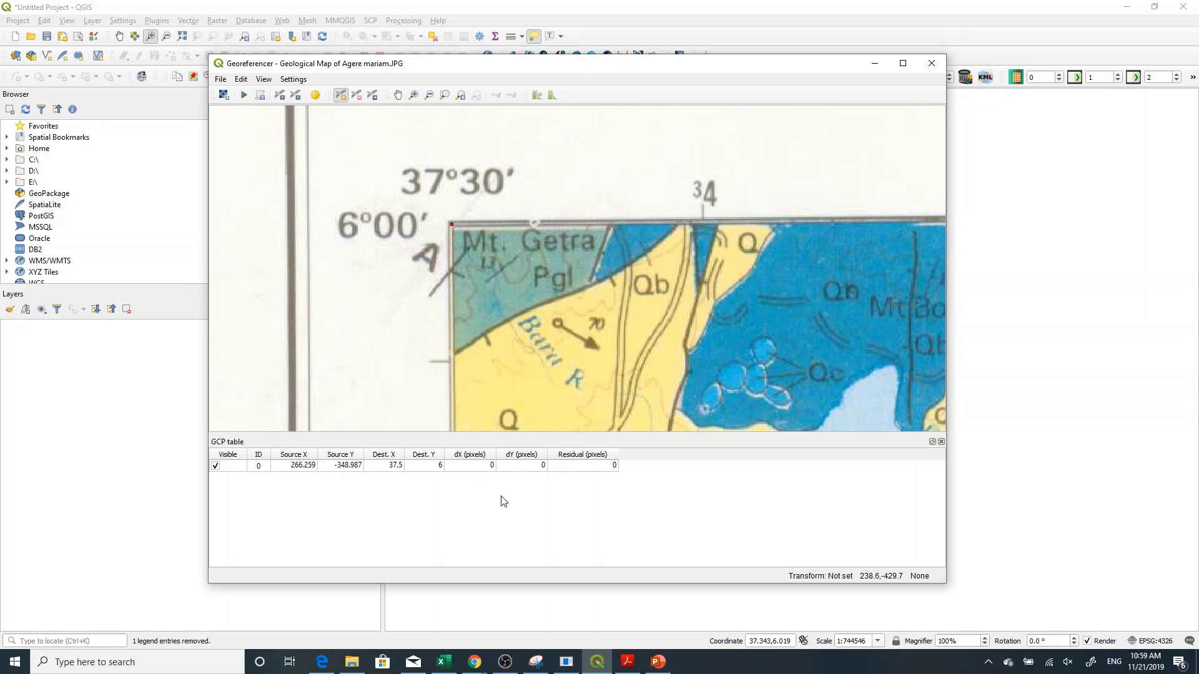
Add a ground control point on the map frame's north-east corner with X/East 39 and Y/North 6
click(461, 96)
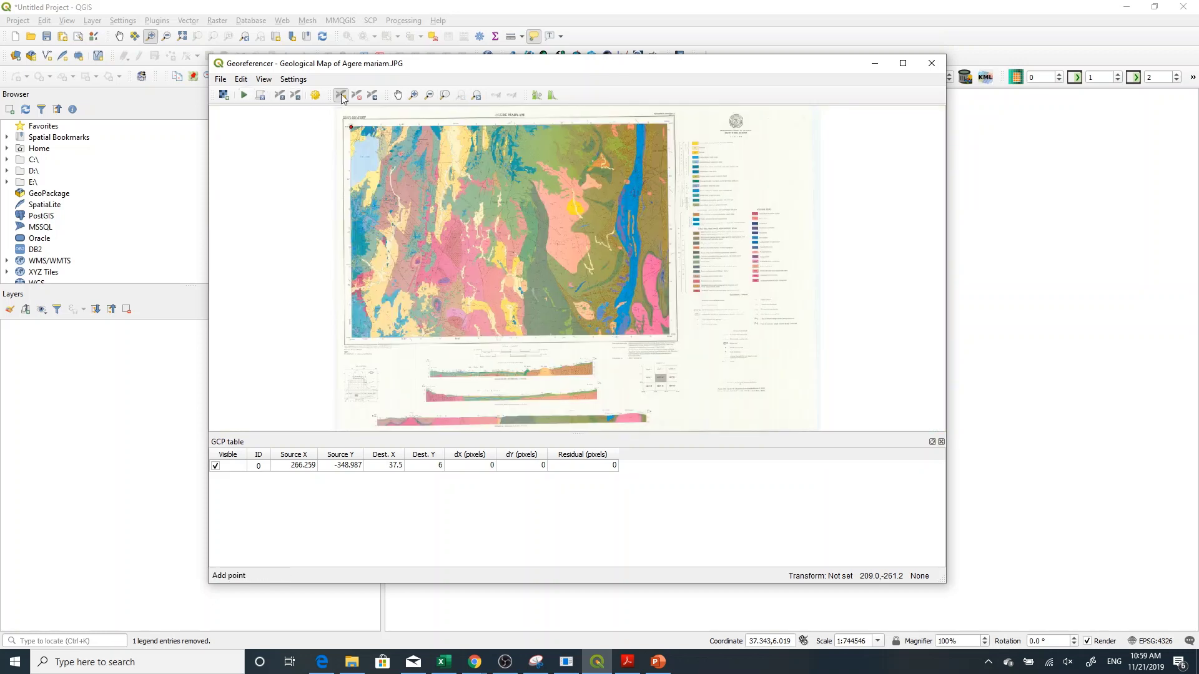
click(413, 95)
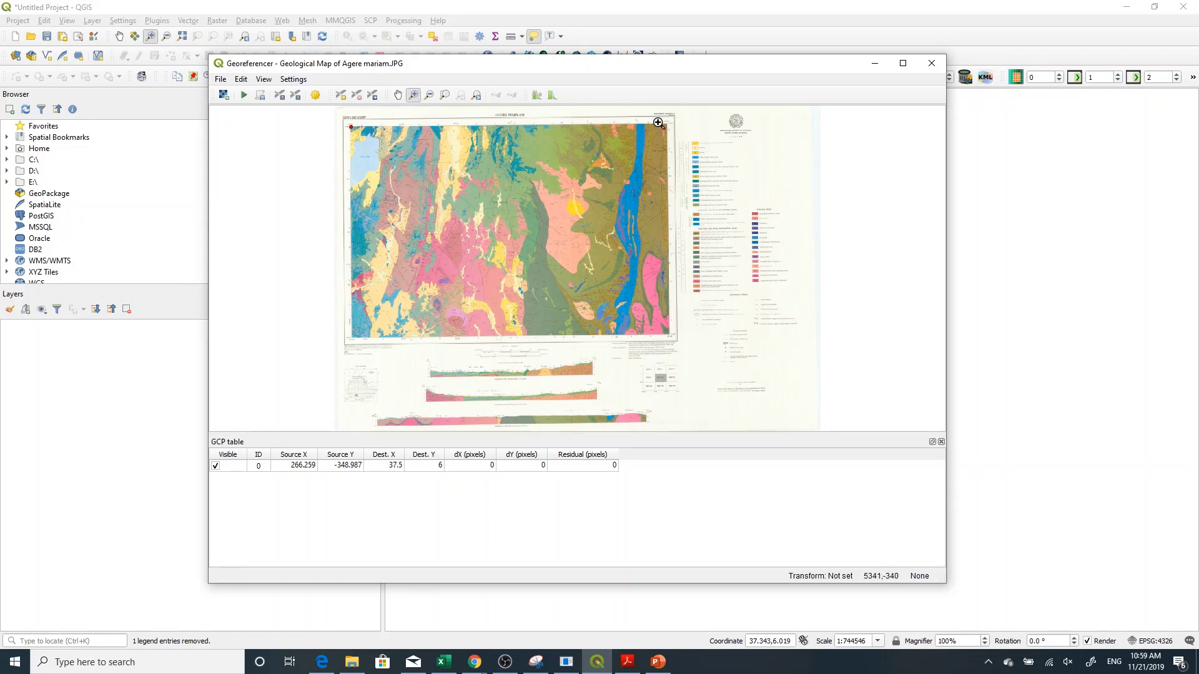
drag(660, 119, 672, 134)
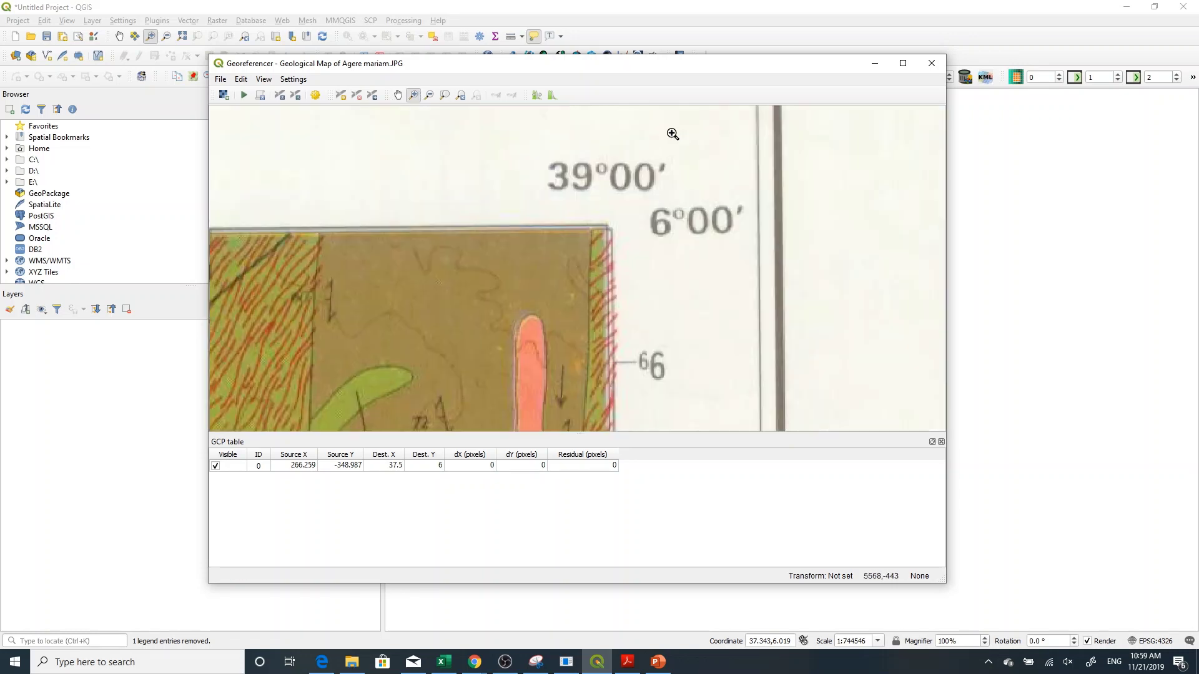
click(340, 95)
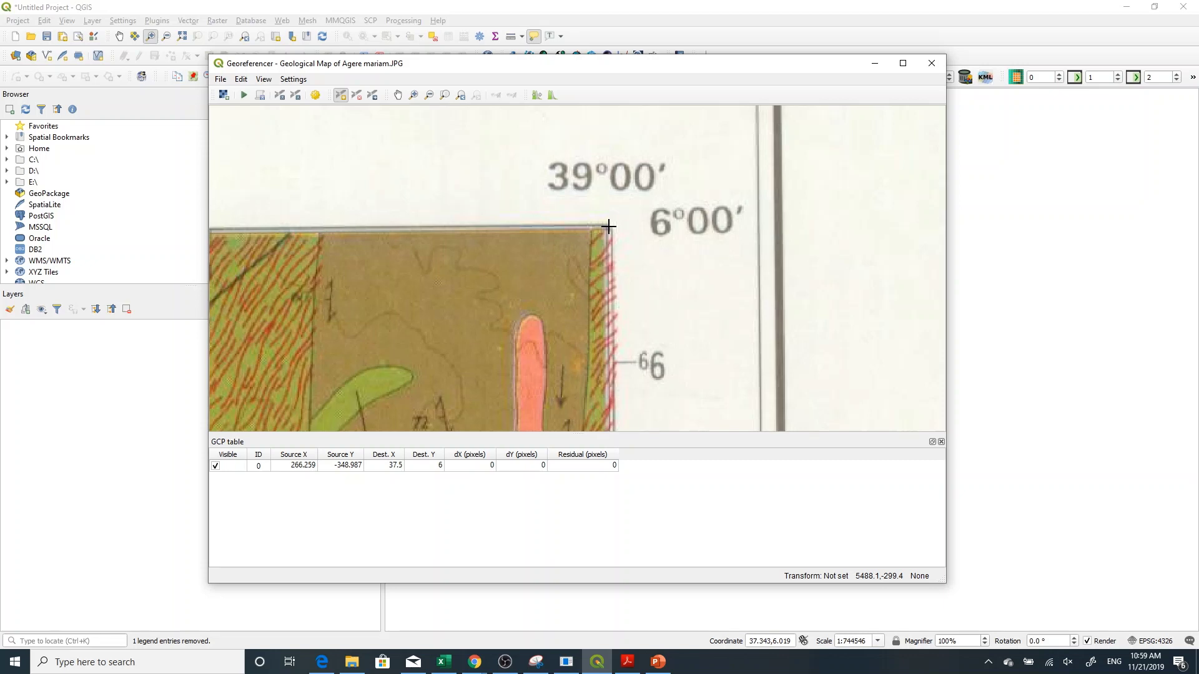
click(609, 226)
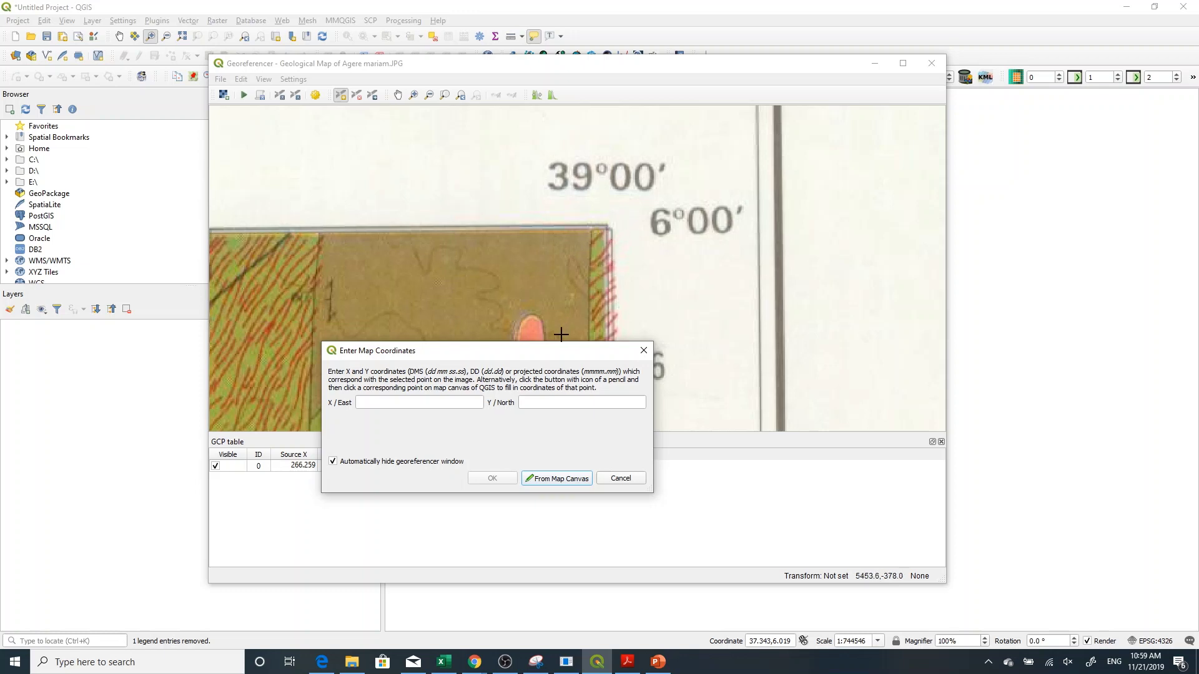
drag(550, 359, 631, 329)
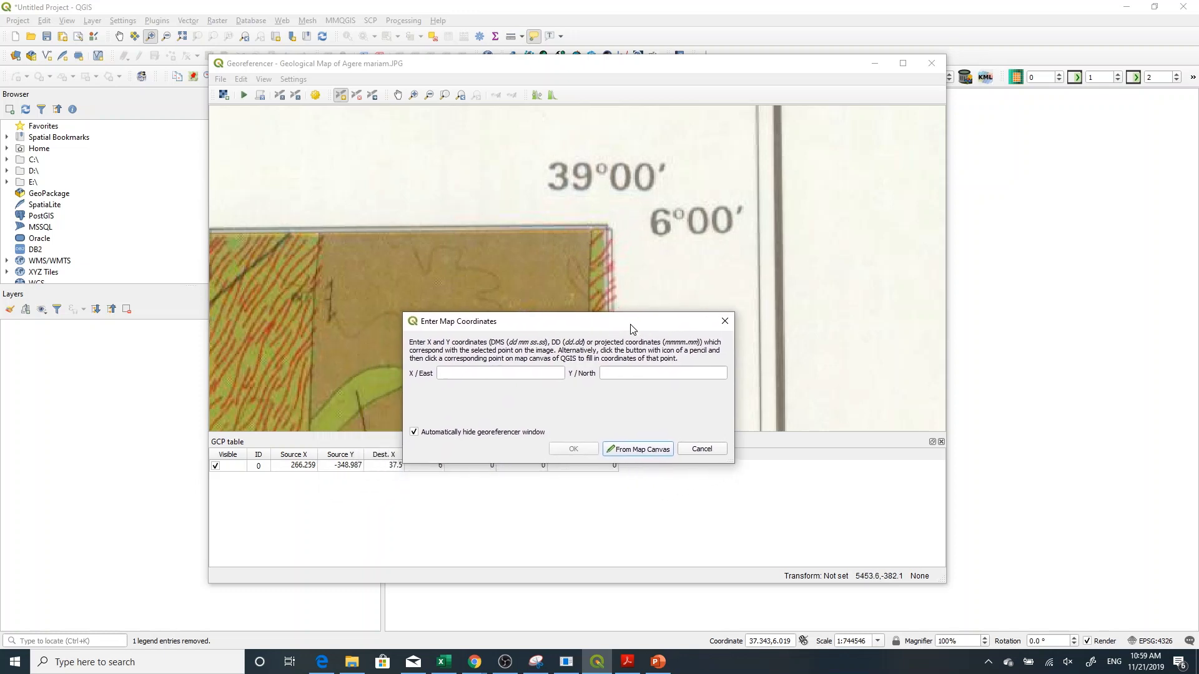
click(497, 373)
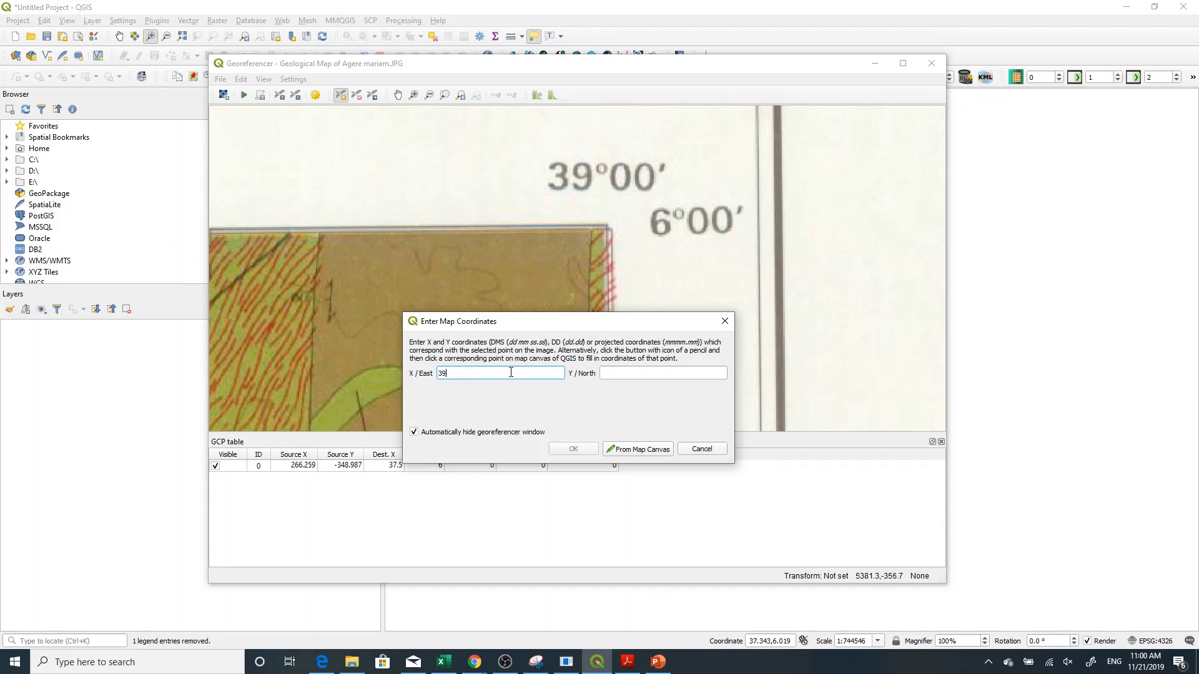
click(658, 375)
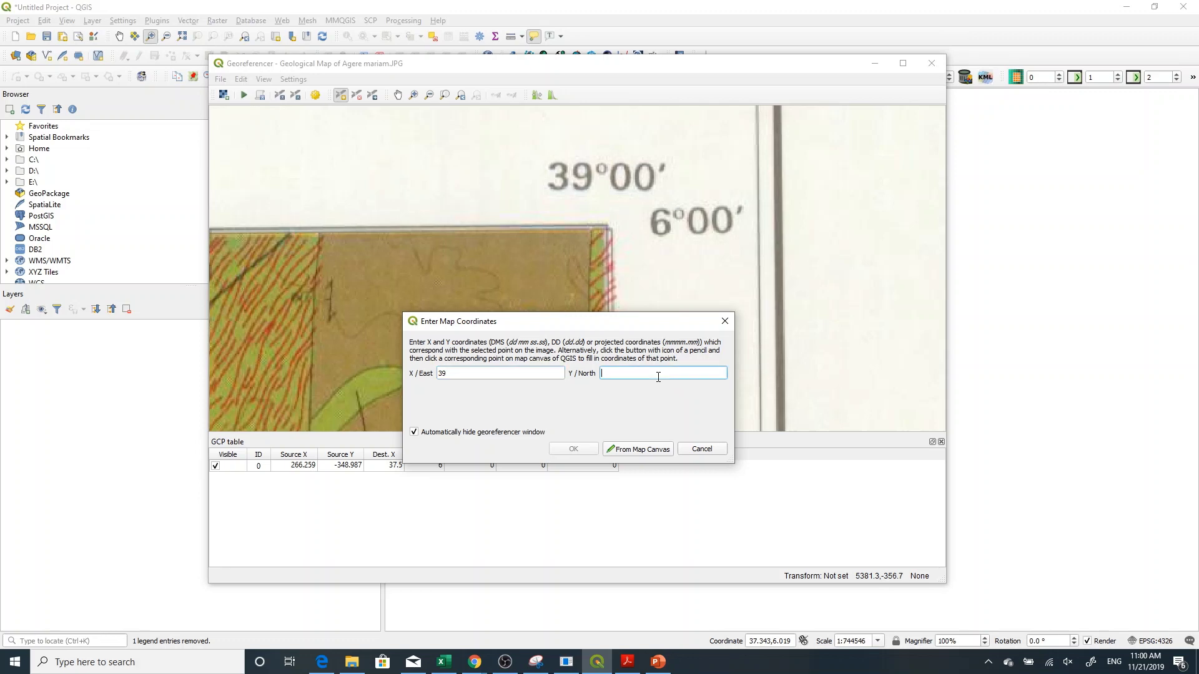
text(6)
click(582, 446)
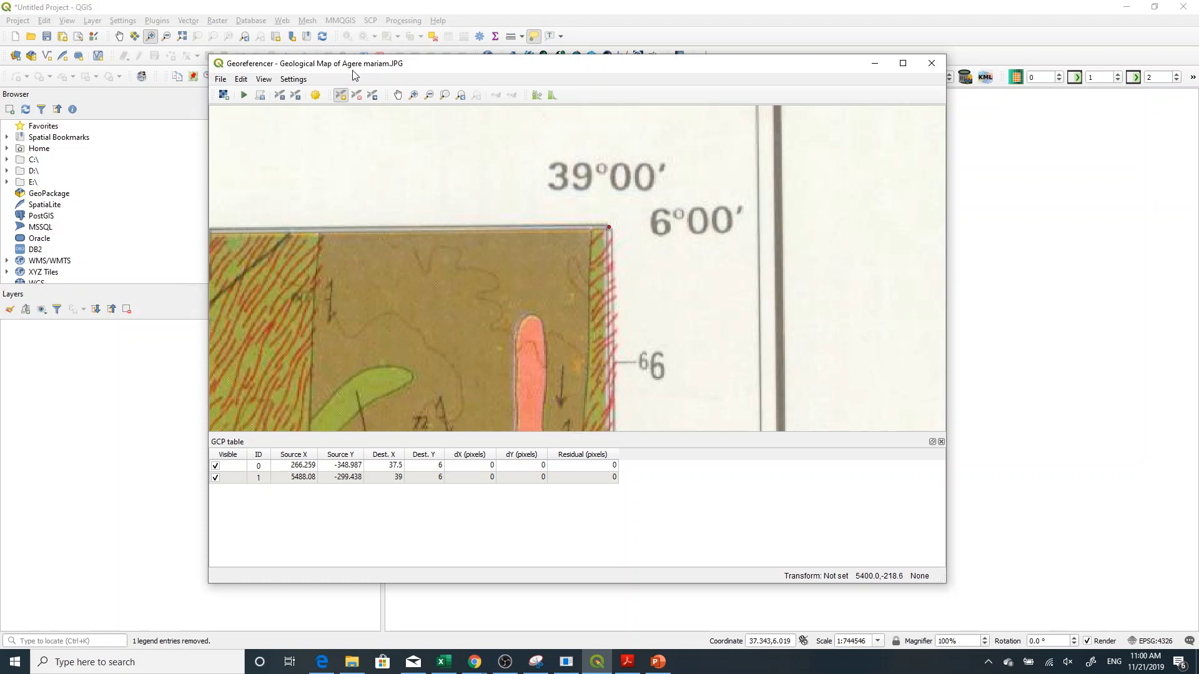
Place a ground control point on the south-east corner of the geological map's frame
click(461, 95)
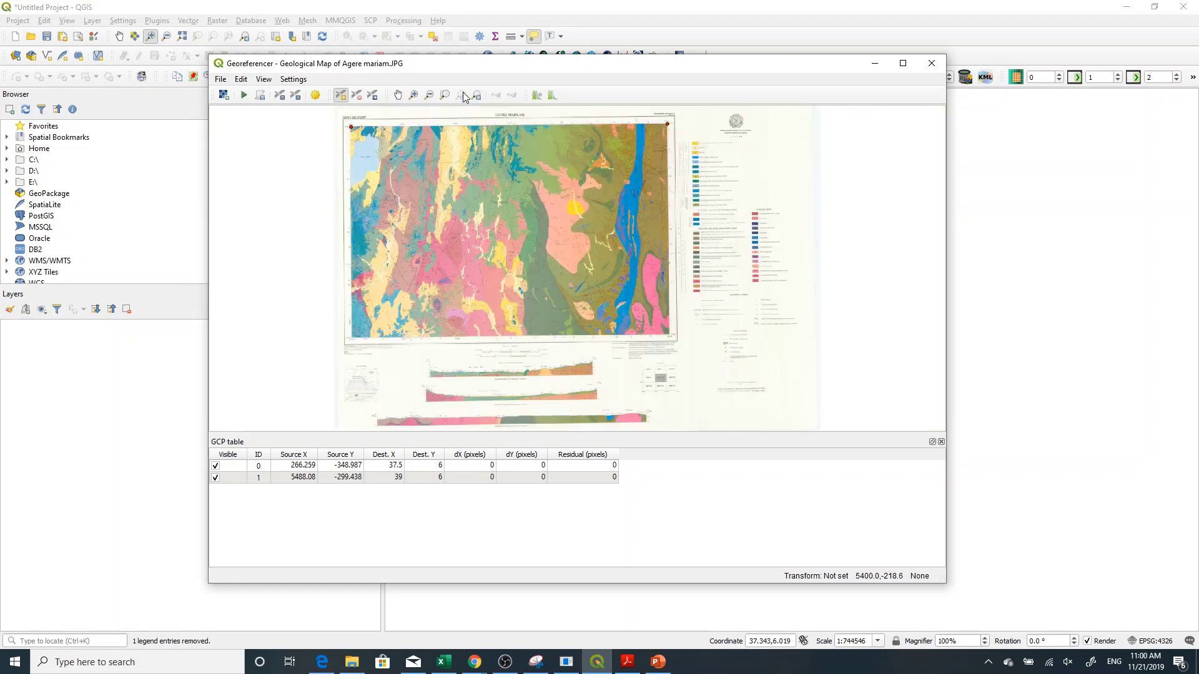
click(413, 95)
drag(658, 321, 678, 344)
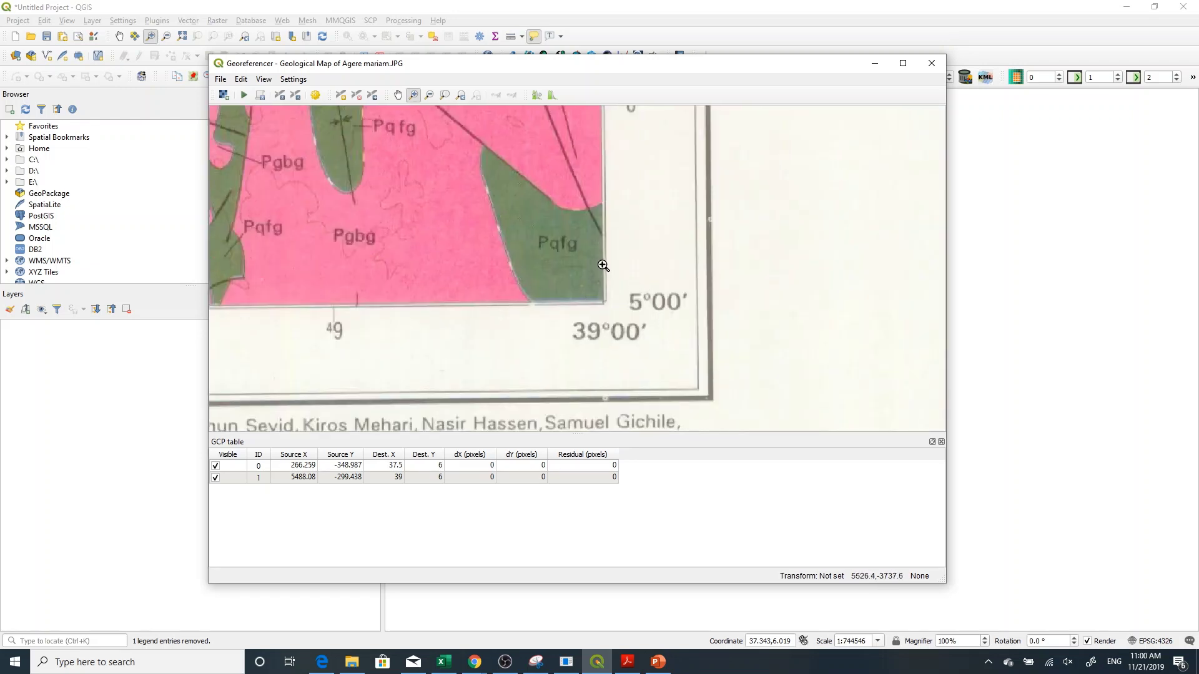
click(398, 94)
drag(514, 209, 514, 232)
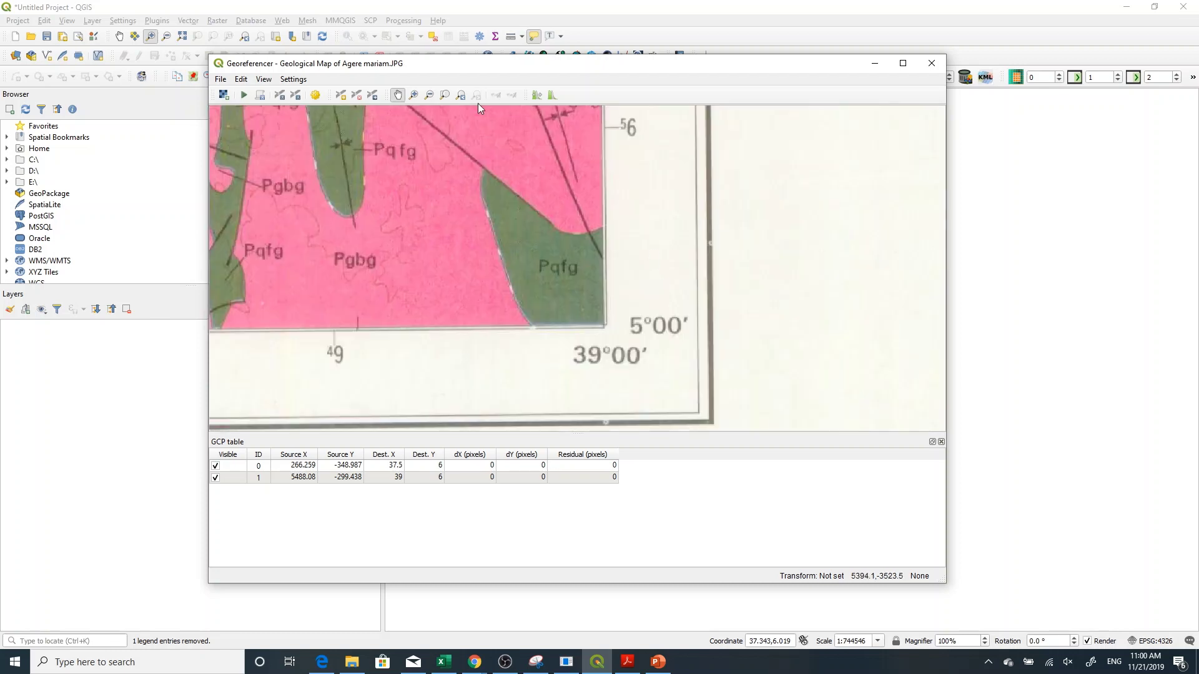
click(340, 94)
click(604, 326)
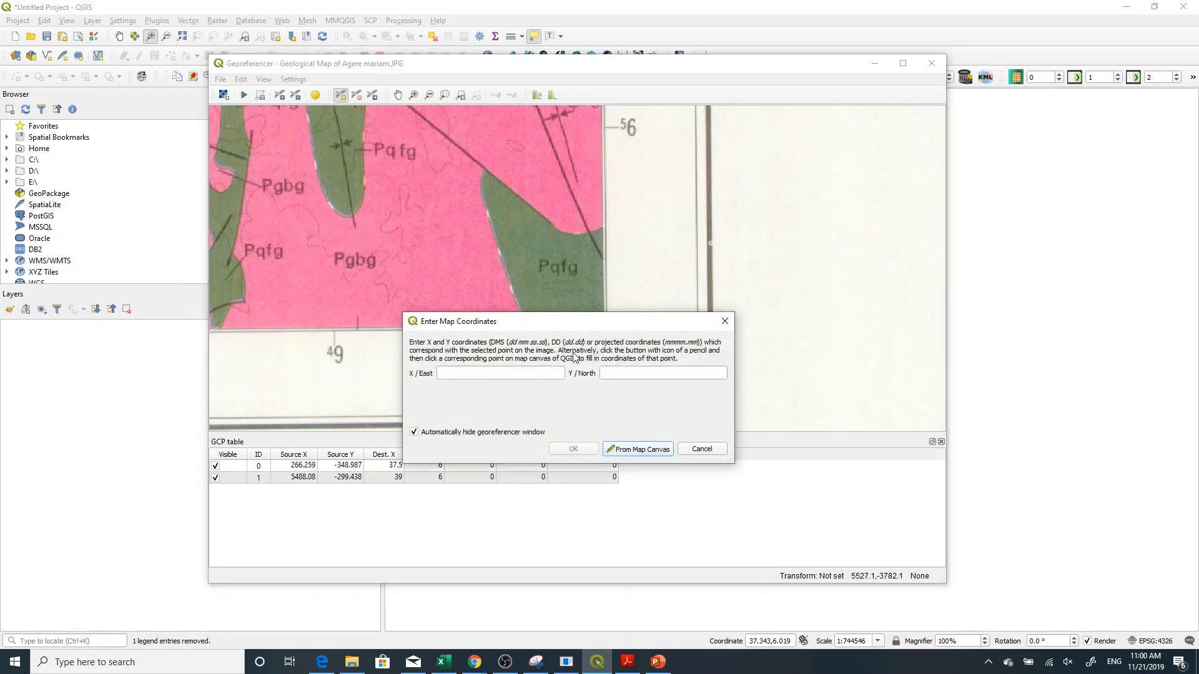
Set the south-east control point's map coordinates to X/East 39 and Y/North 5
click(516, 373)
drag(543, 326, 525, 133)
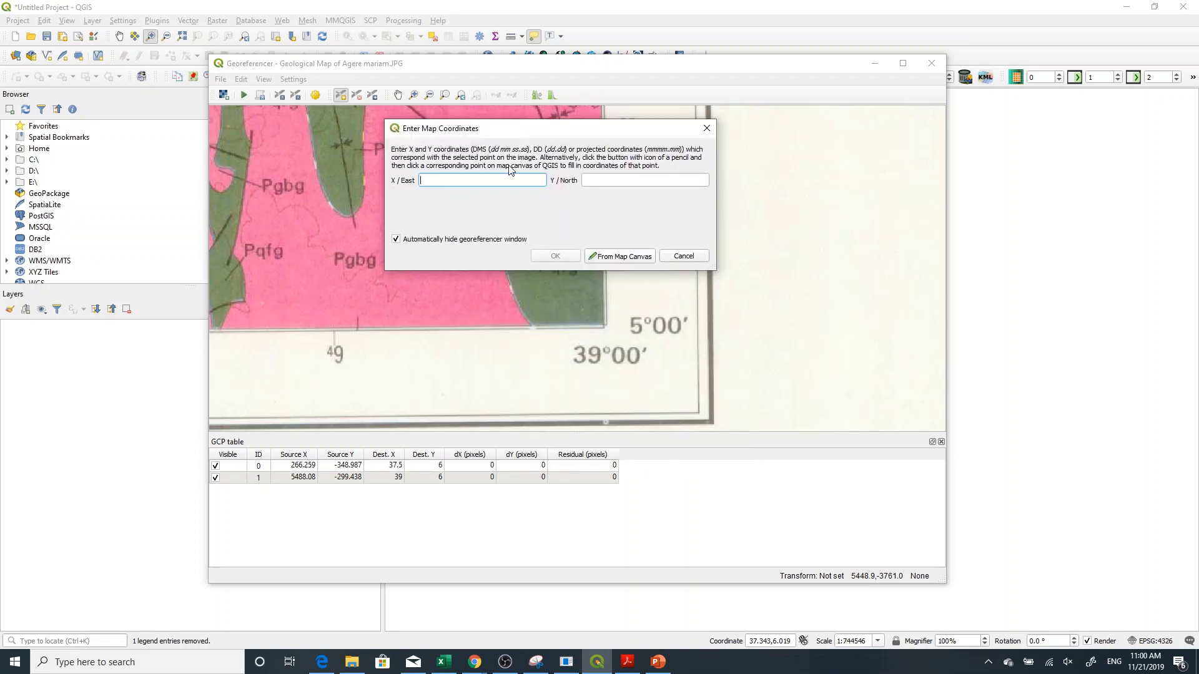
text(39)
click(595, 182)
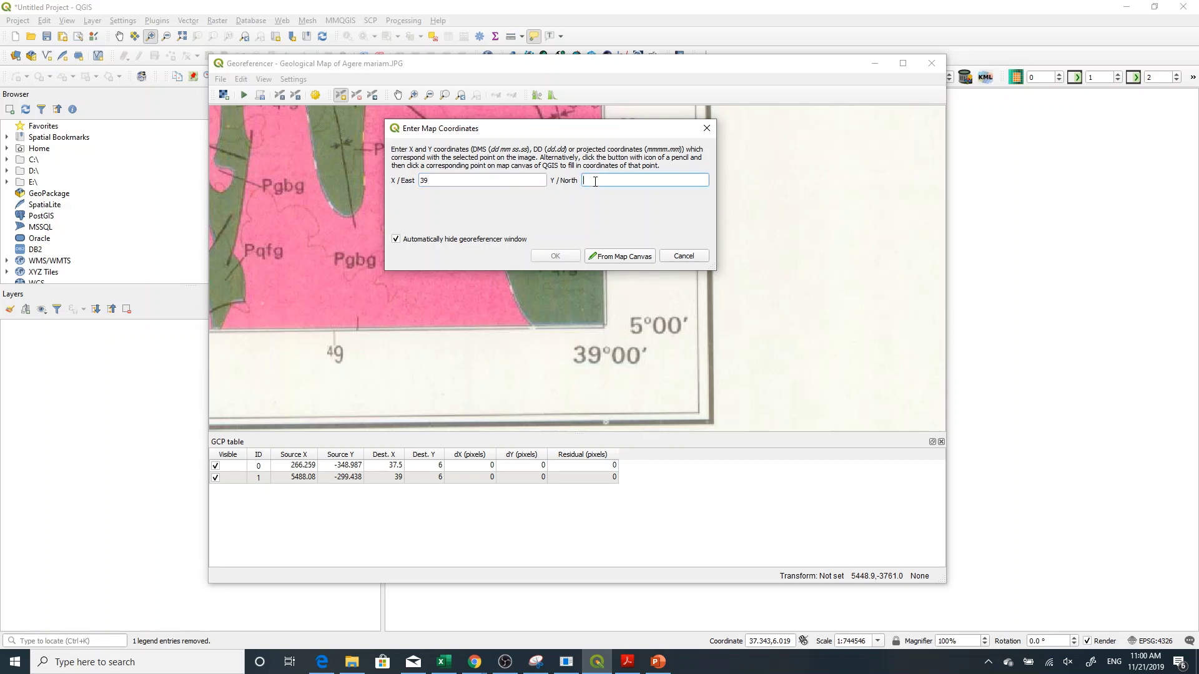
text(5)
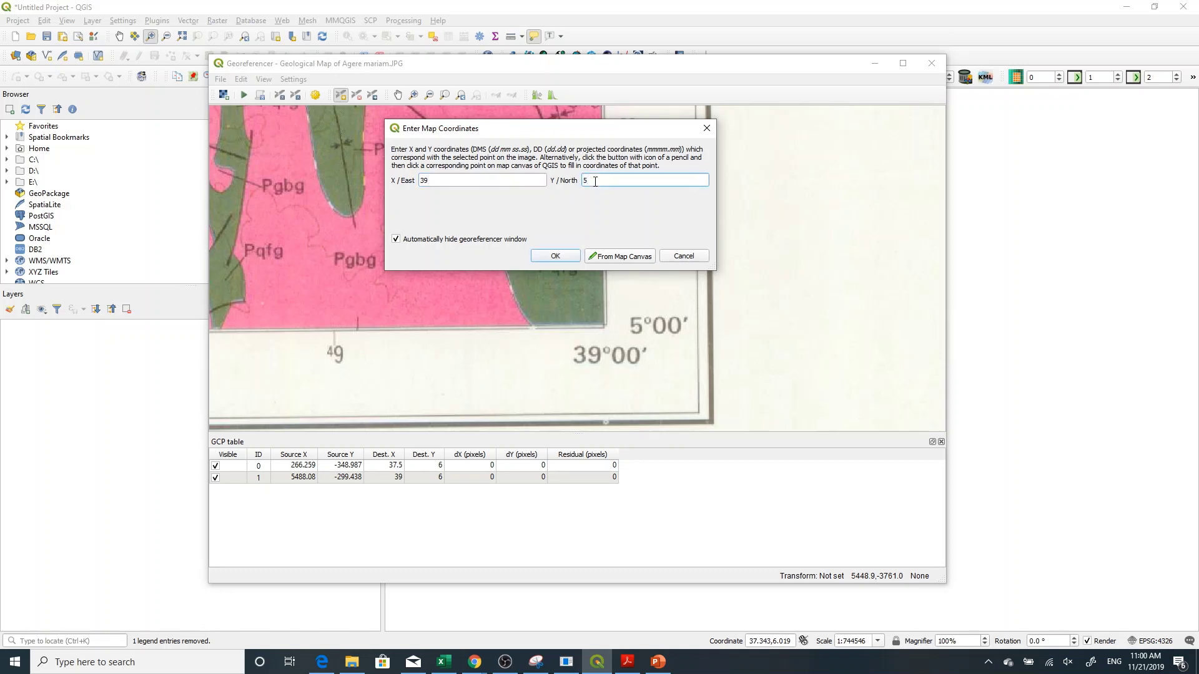
click(558, 257)
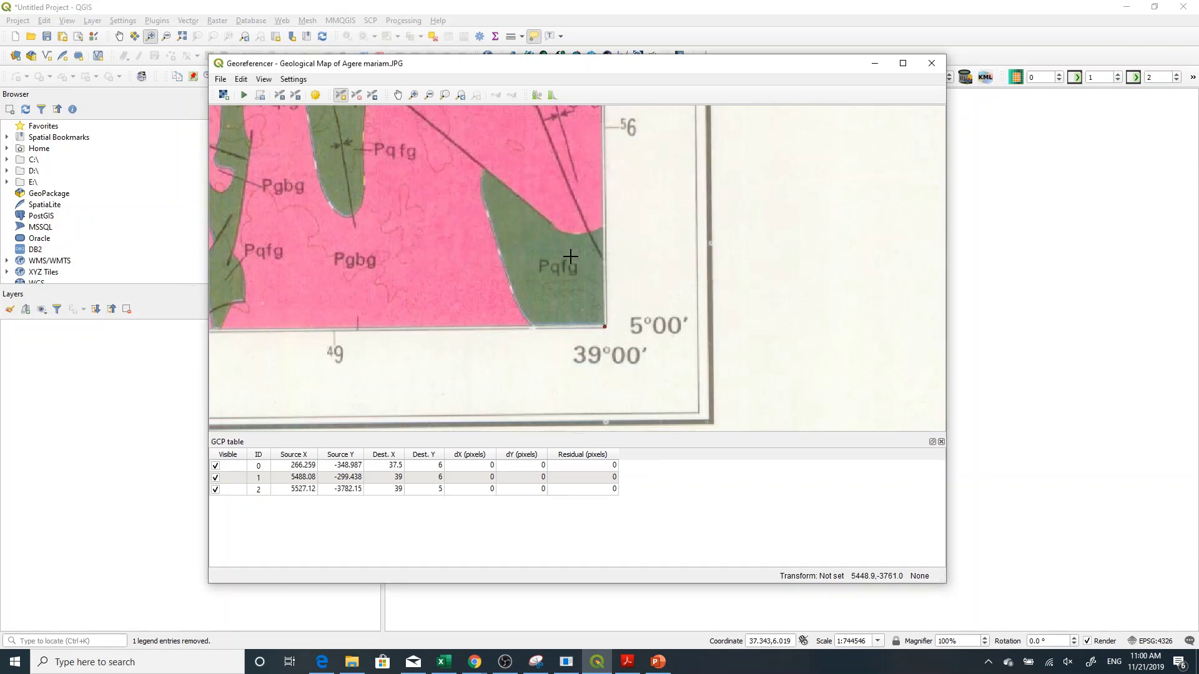
Place a ground control point on the south-west corner of the geological map's frame
click(460, 95)
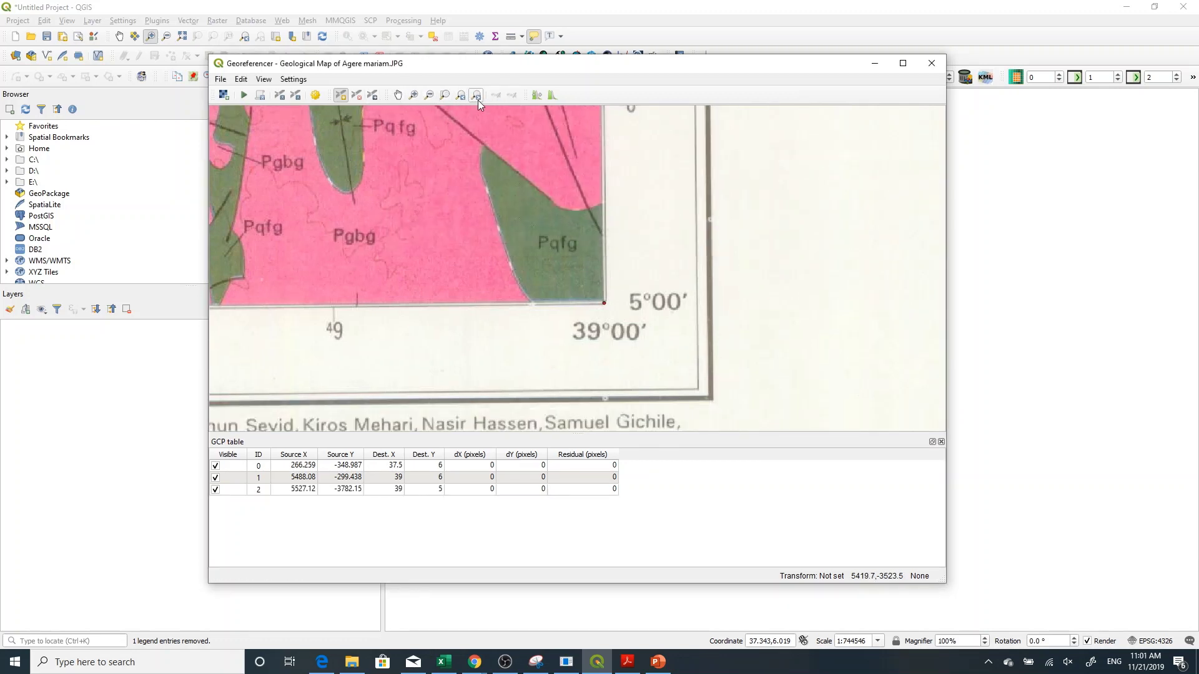
click(466, 95)
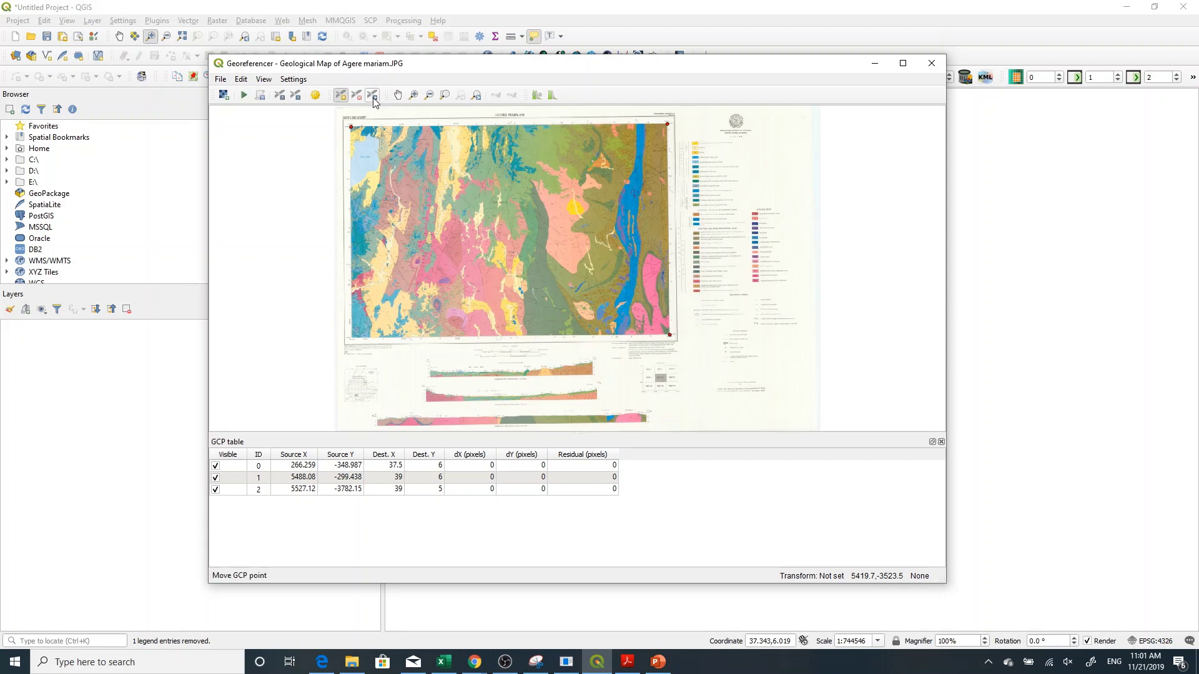
click(413, 95)
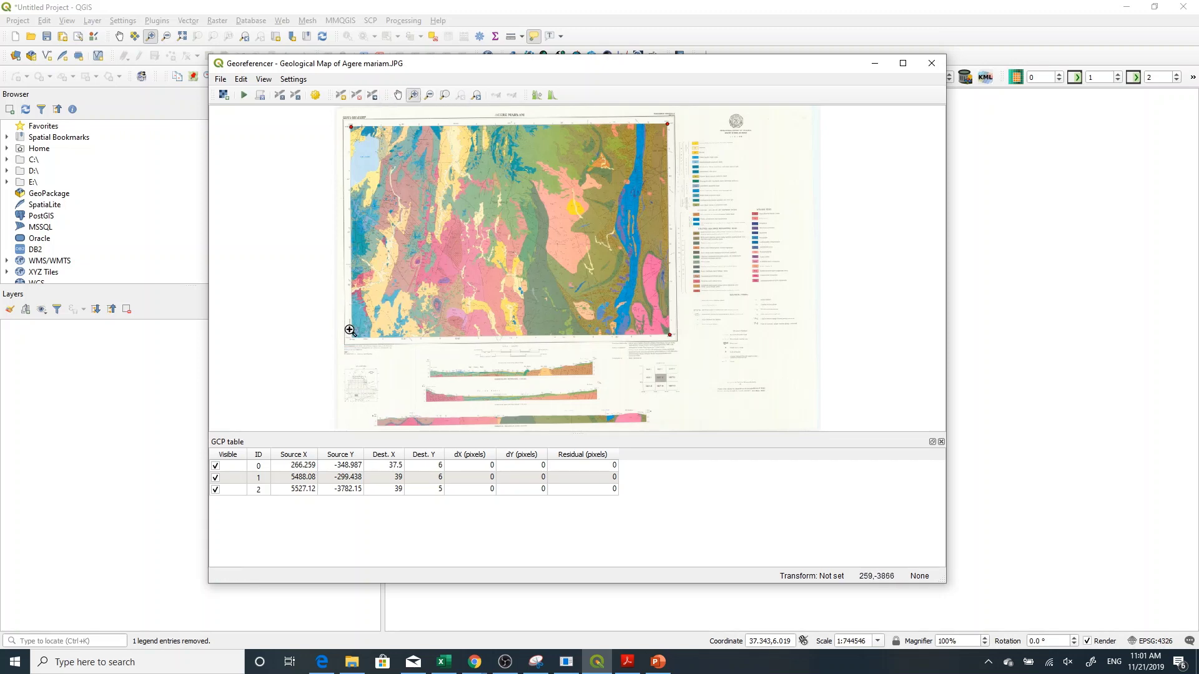
drag(344, 330, 375, 351)
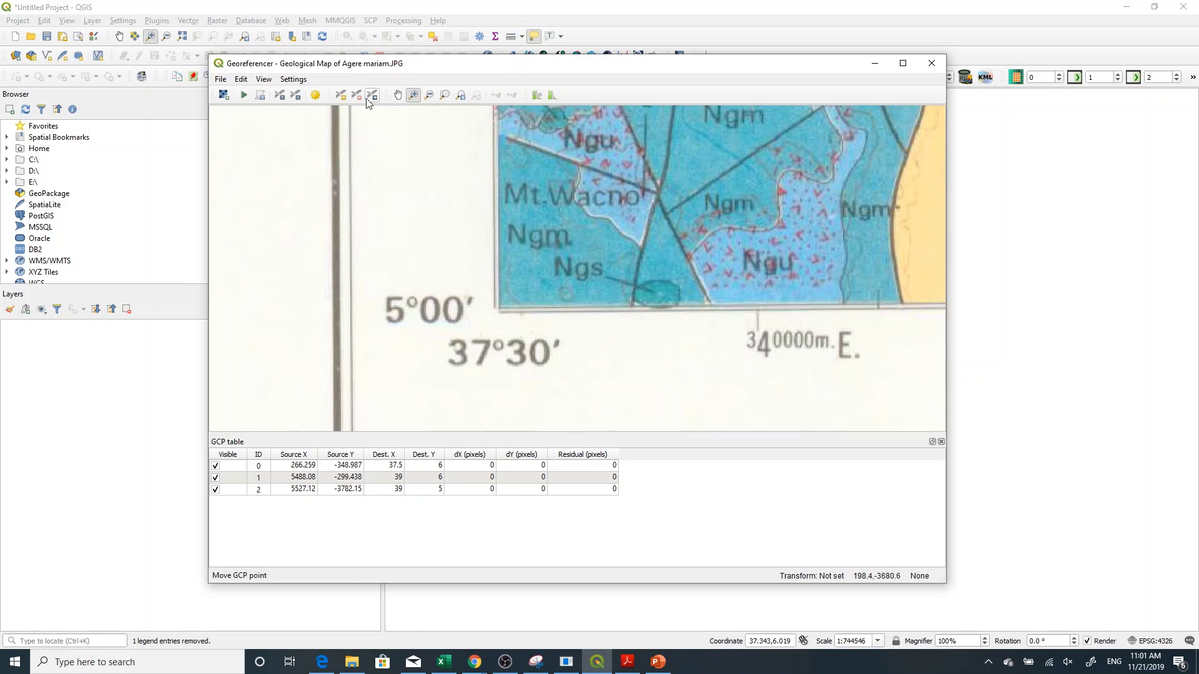
click(341, 95)
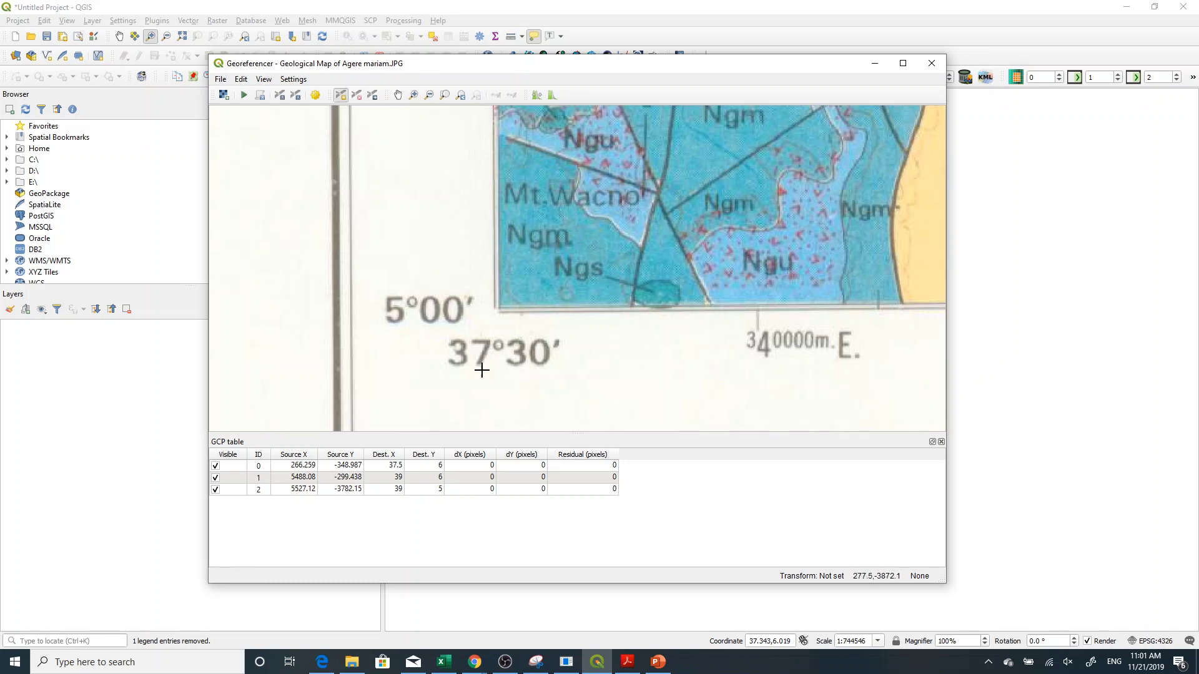
click(499, 309)
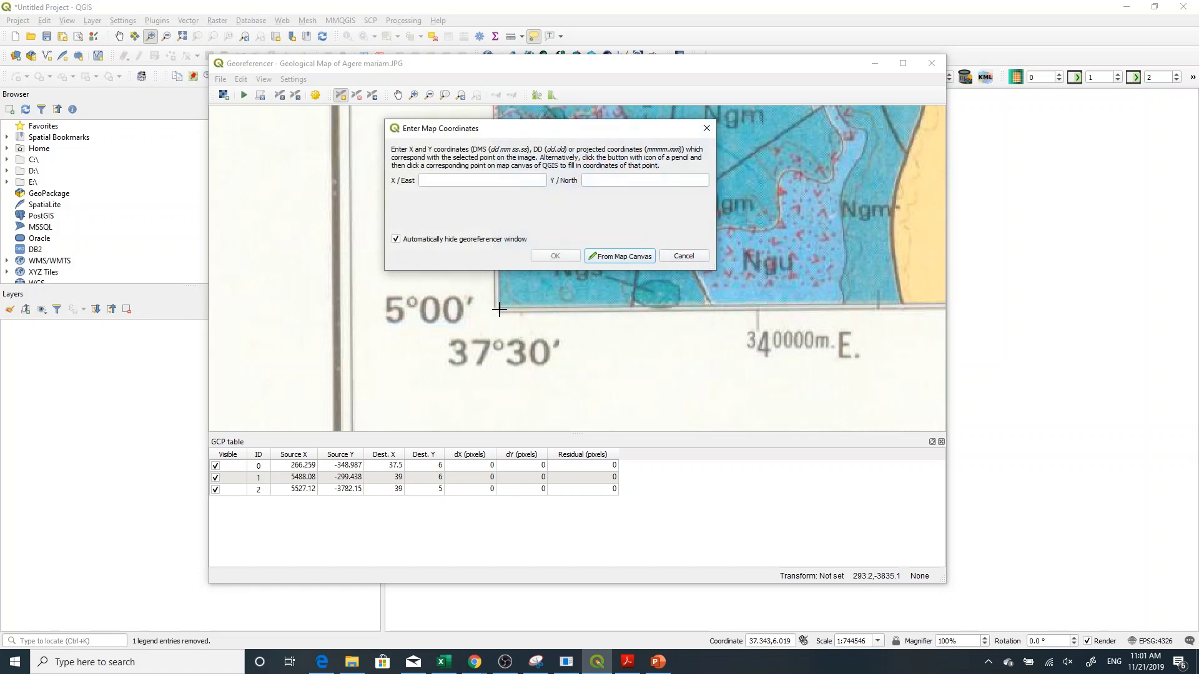
Set the south-west control point's map coordinates to X/East 37.5 and Y/North 5
click(481, 181)
text(37)
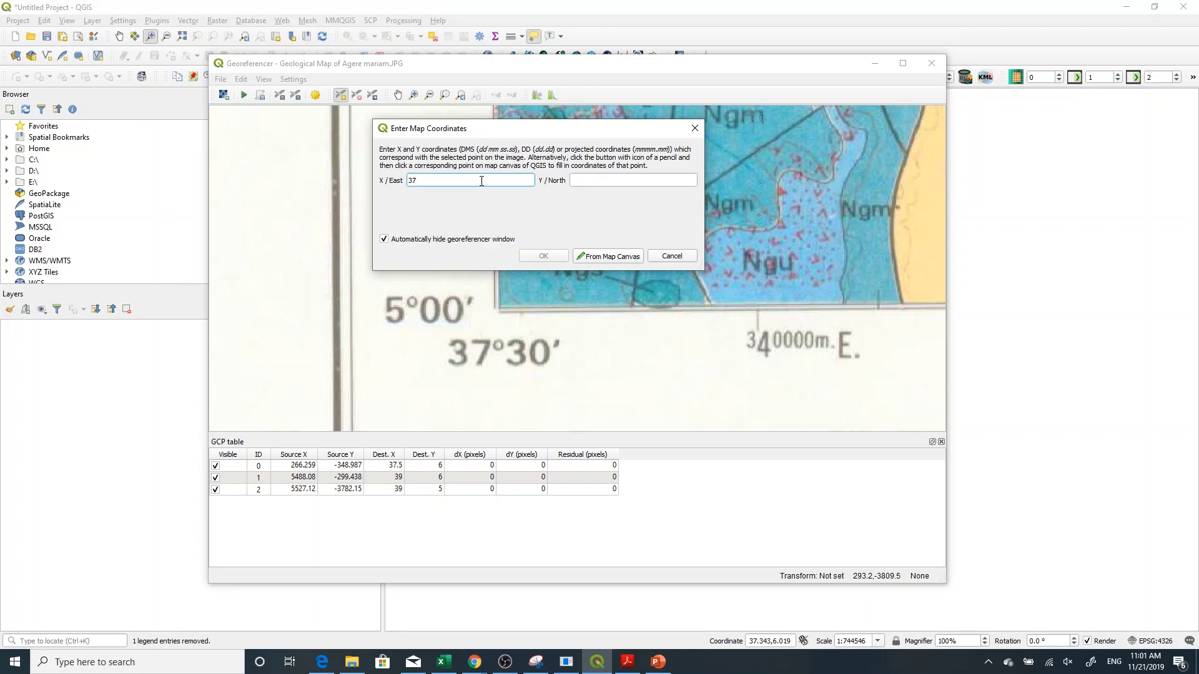
text(.5)
key(Tab)
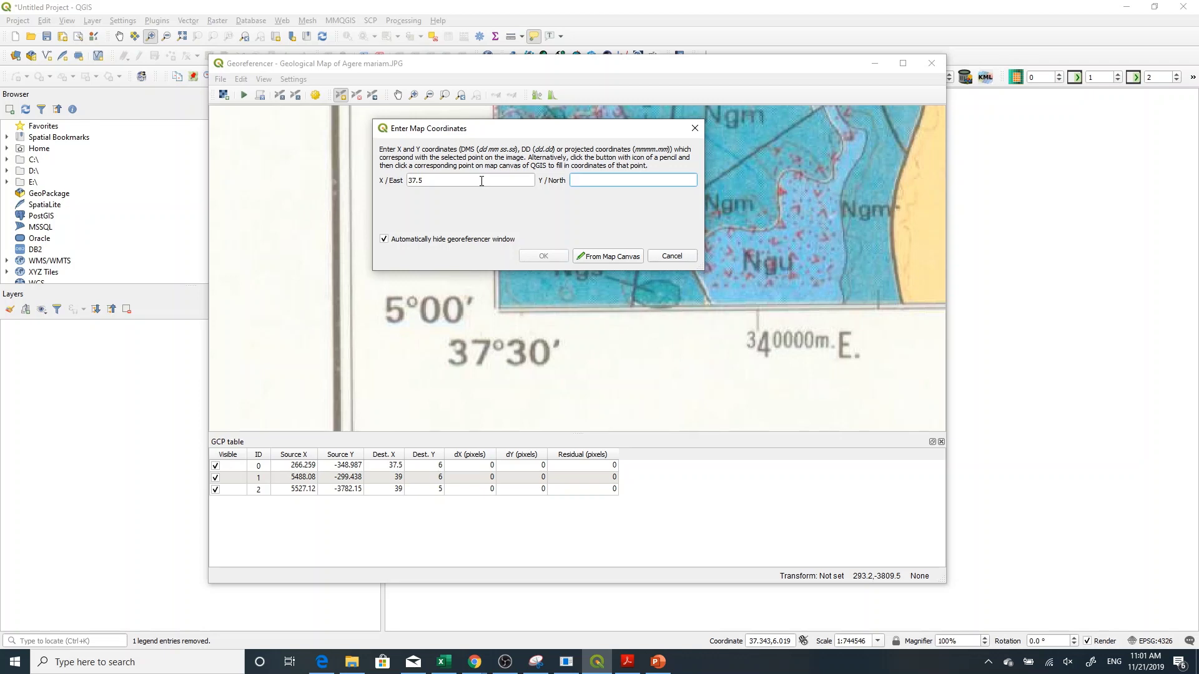
text(5)
click(554, 258)
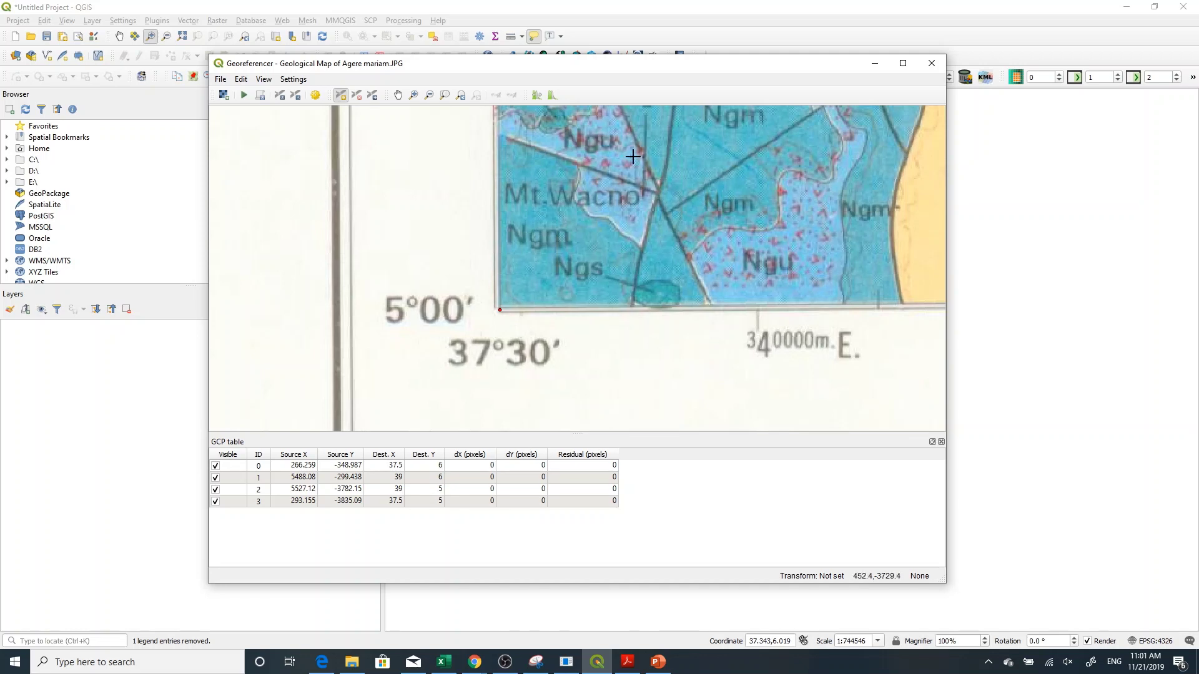
Inspect the south-west control point's surroundings and the placement of all corner control points across the whole scanned sheet
click(398, 94)
drag(546, 189, 525, 260)
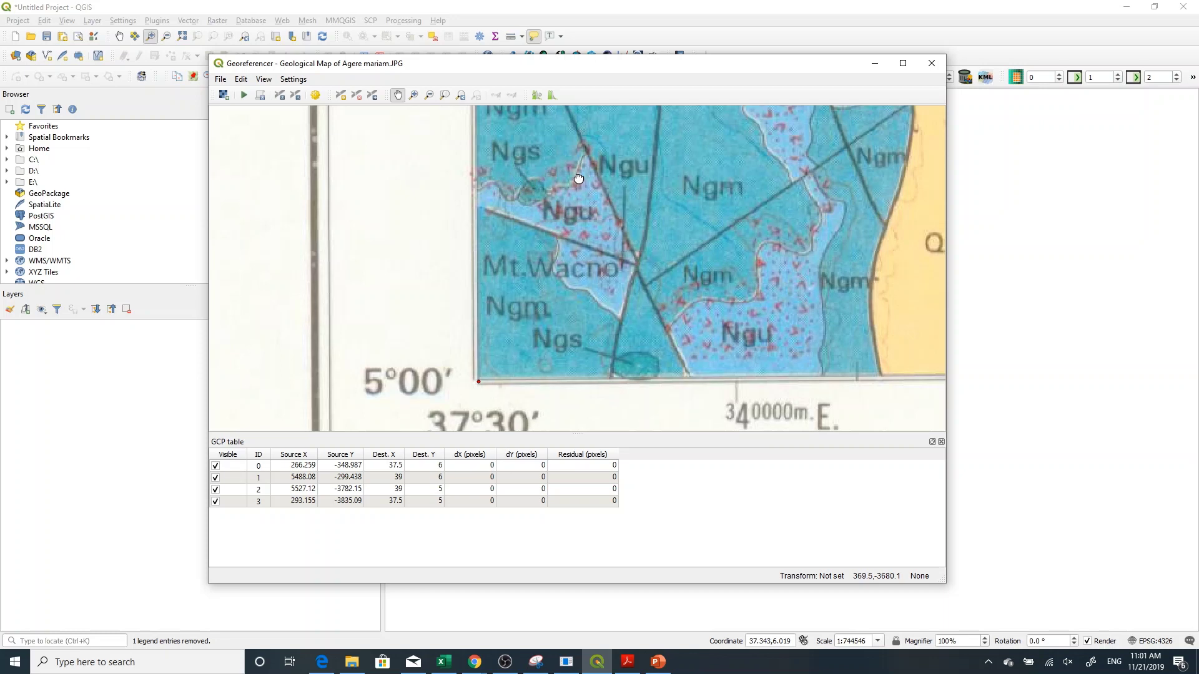
drag(579, 178, 492, 161)
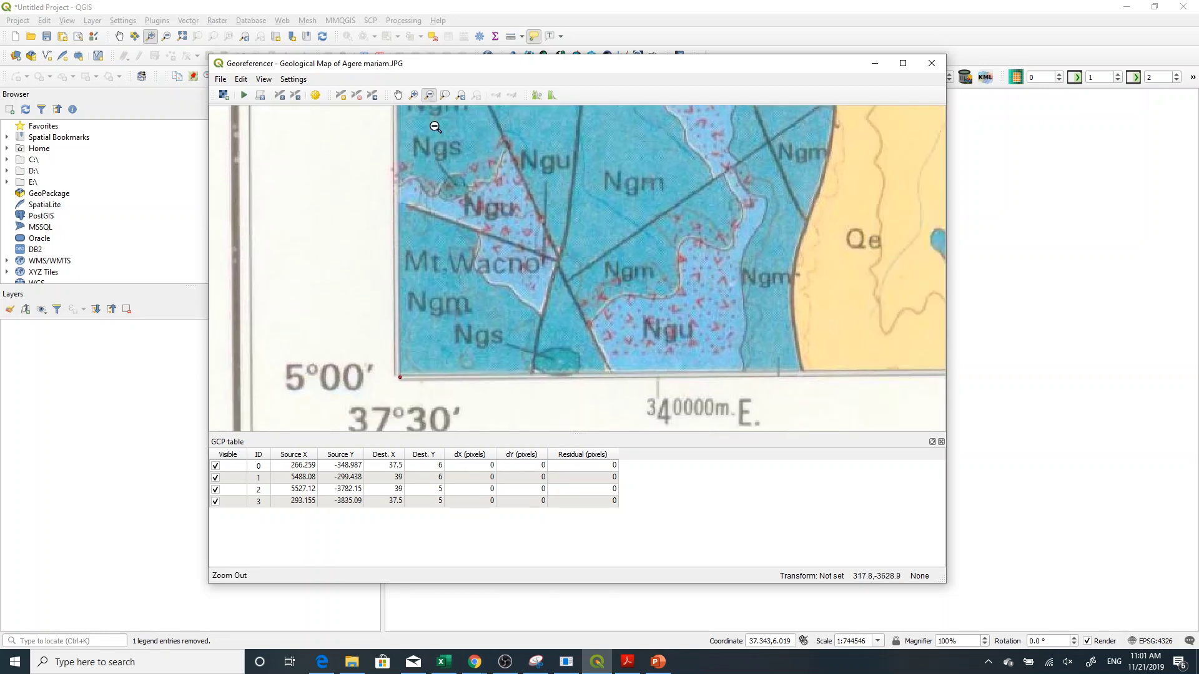
click(480, 233)
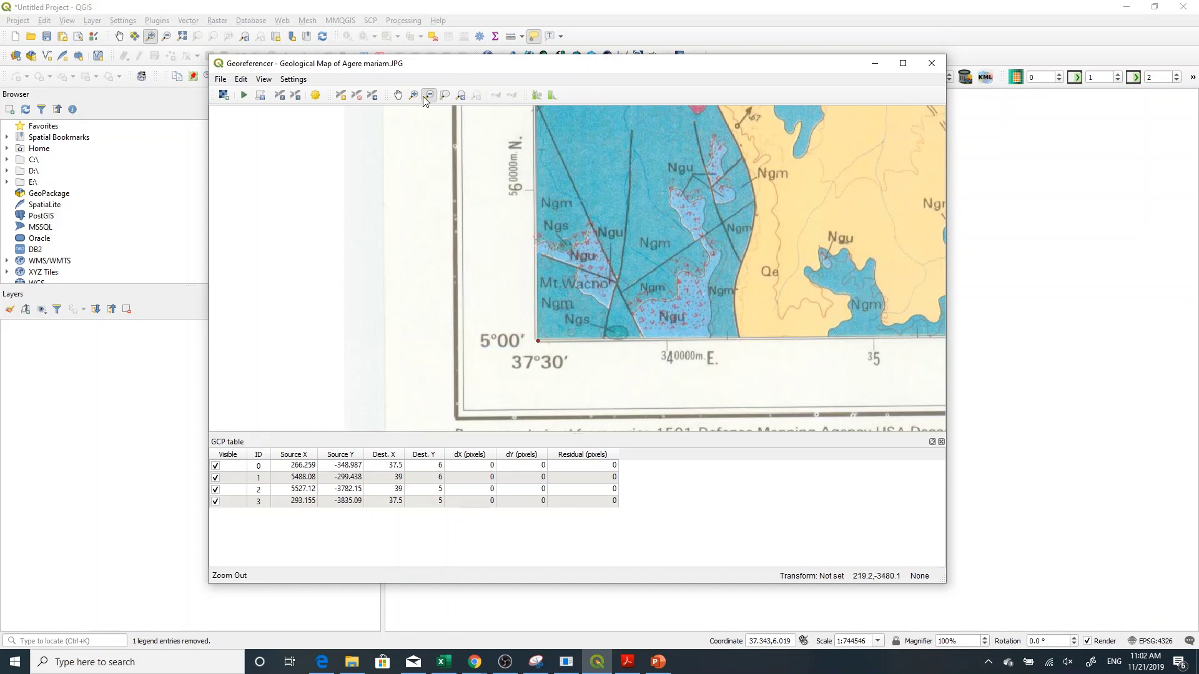
click(459, 95)
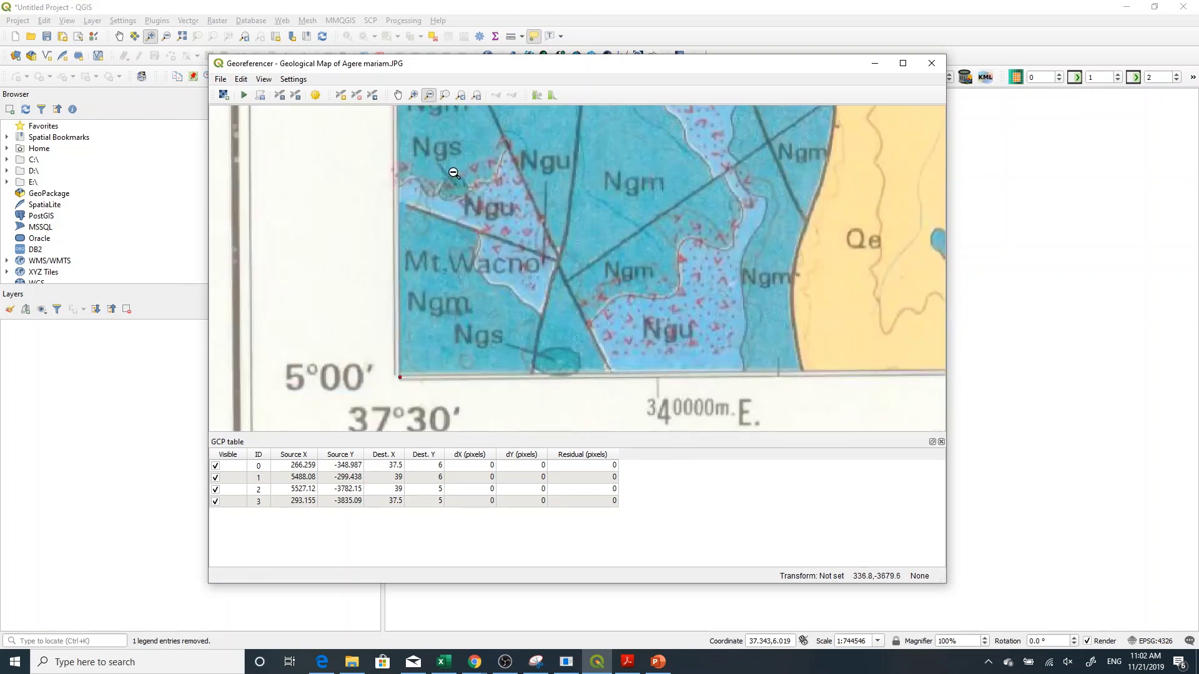
click(462, 101)
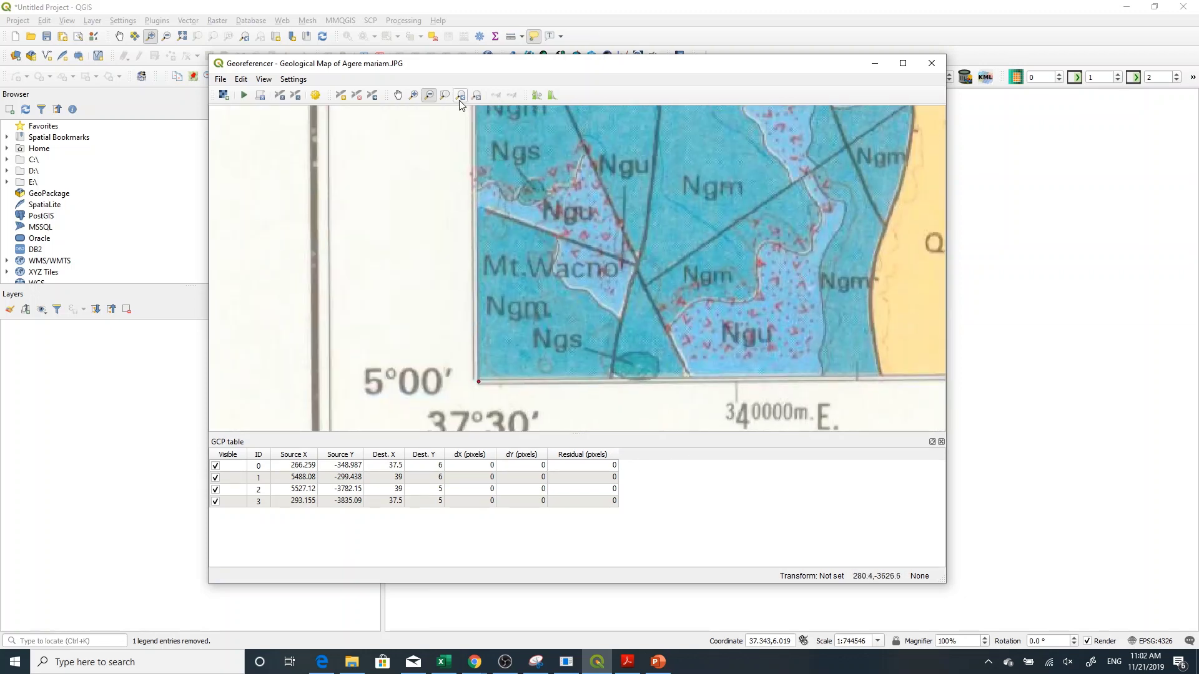
click(460, 98)
click(460, 98)
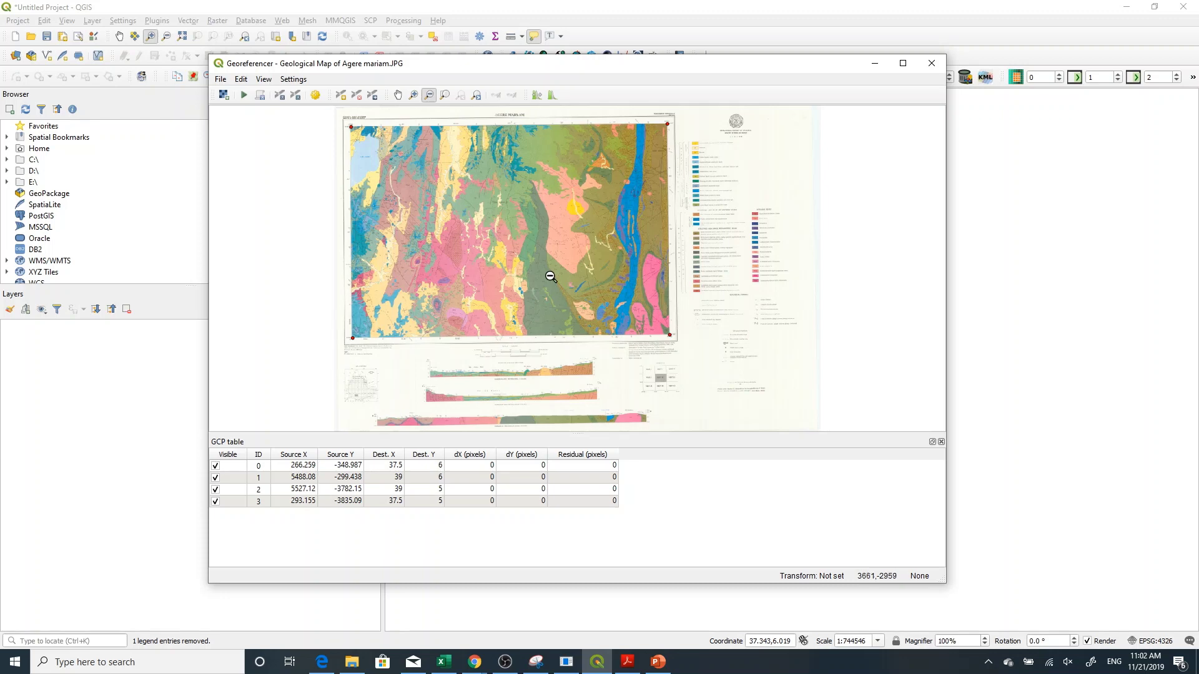
Configure the transformation as Polynomial 1, with the output raster saved as "Geological Map of Agere mariam_modified1" in the RASTER data folder
click(316, 97)
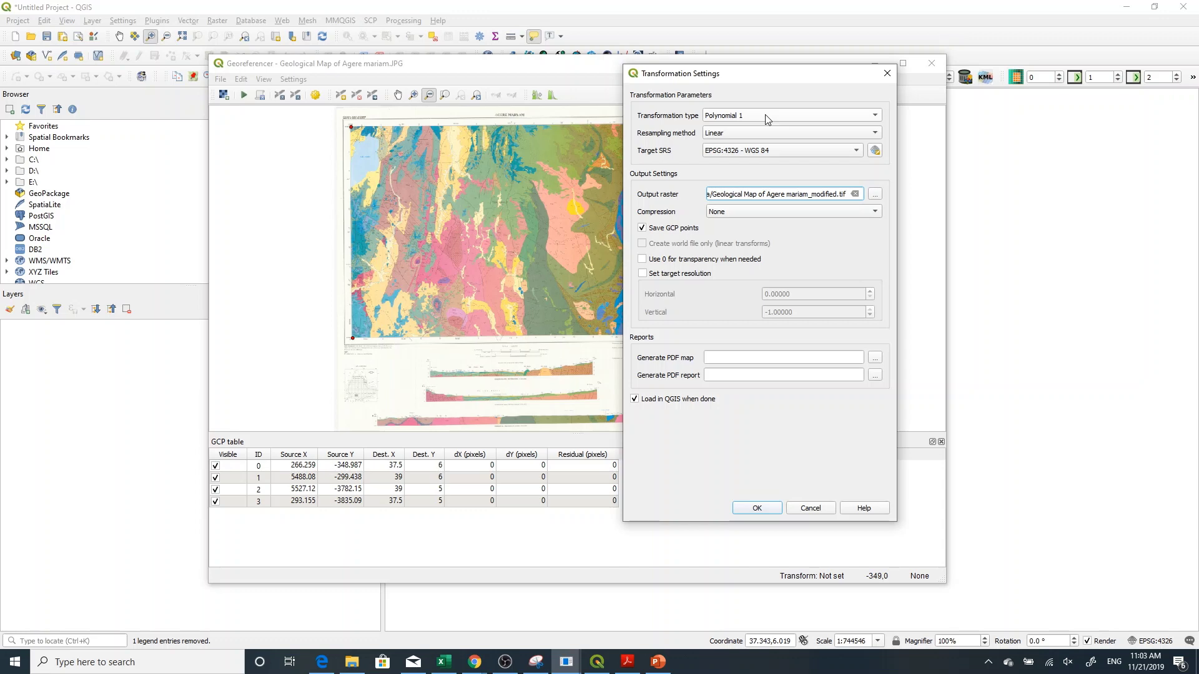
click(768, 119)
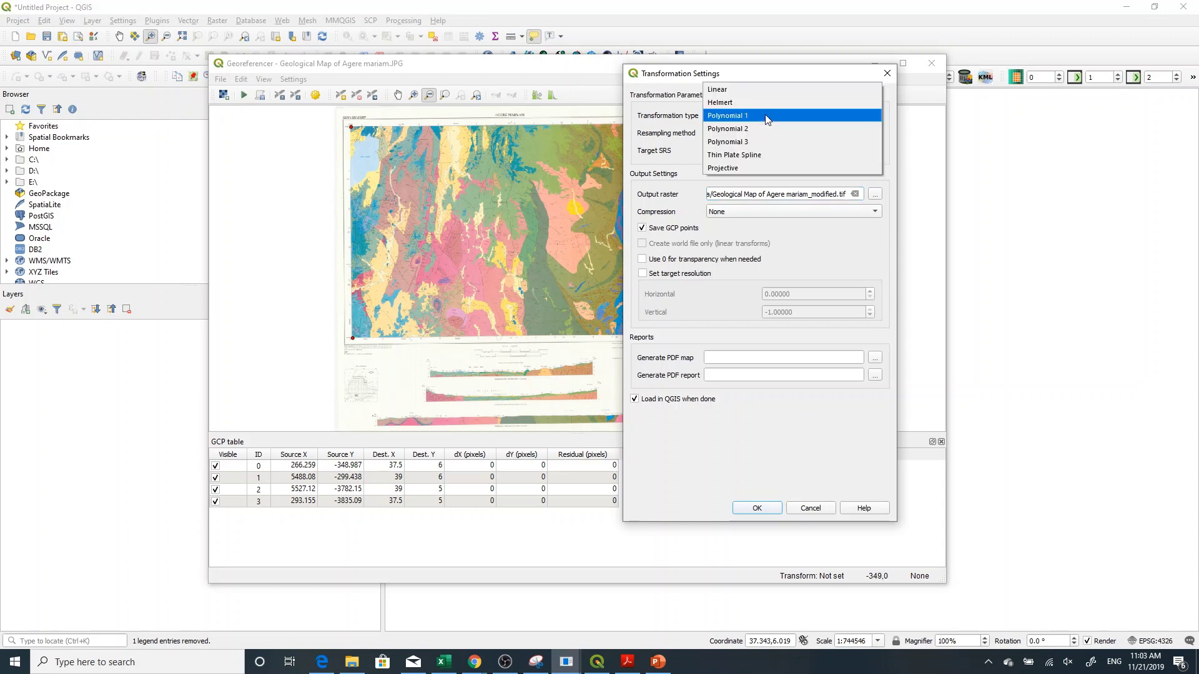
click(768, 116)
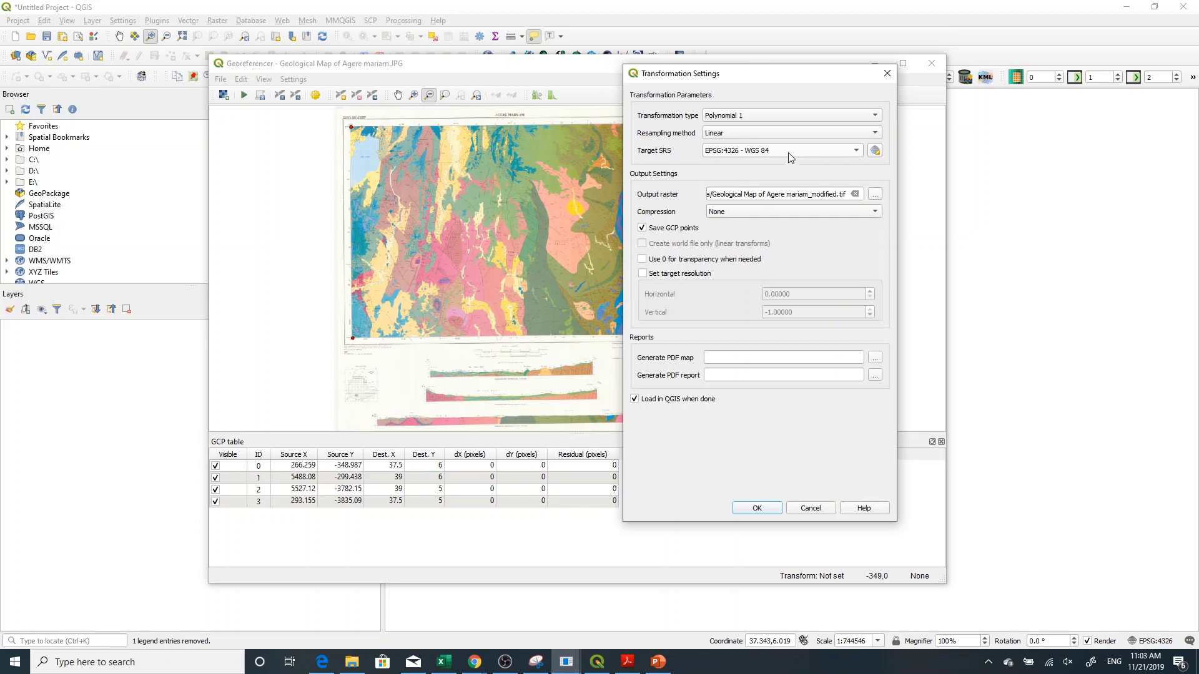
click(874, 195)
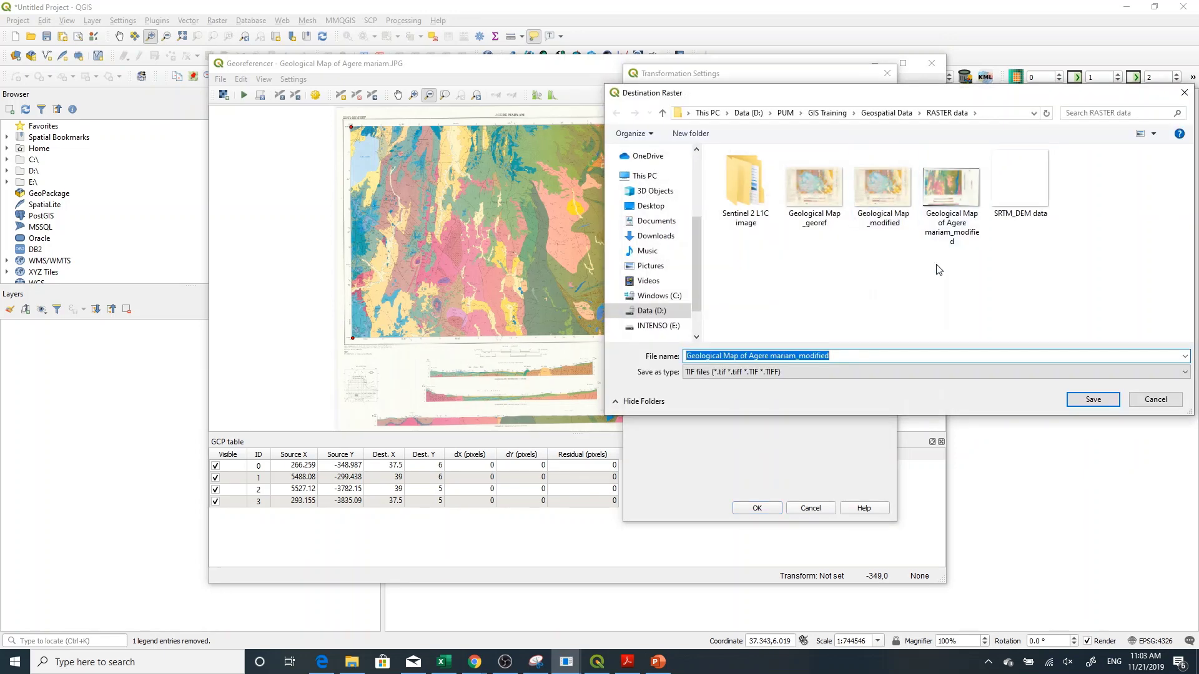
click(842, 356)
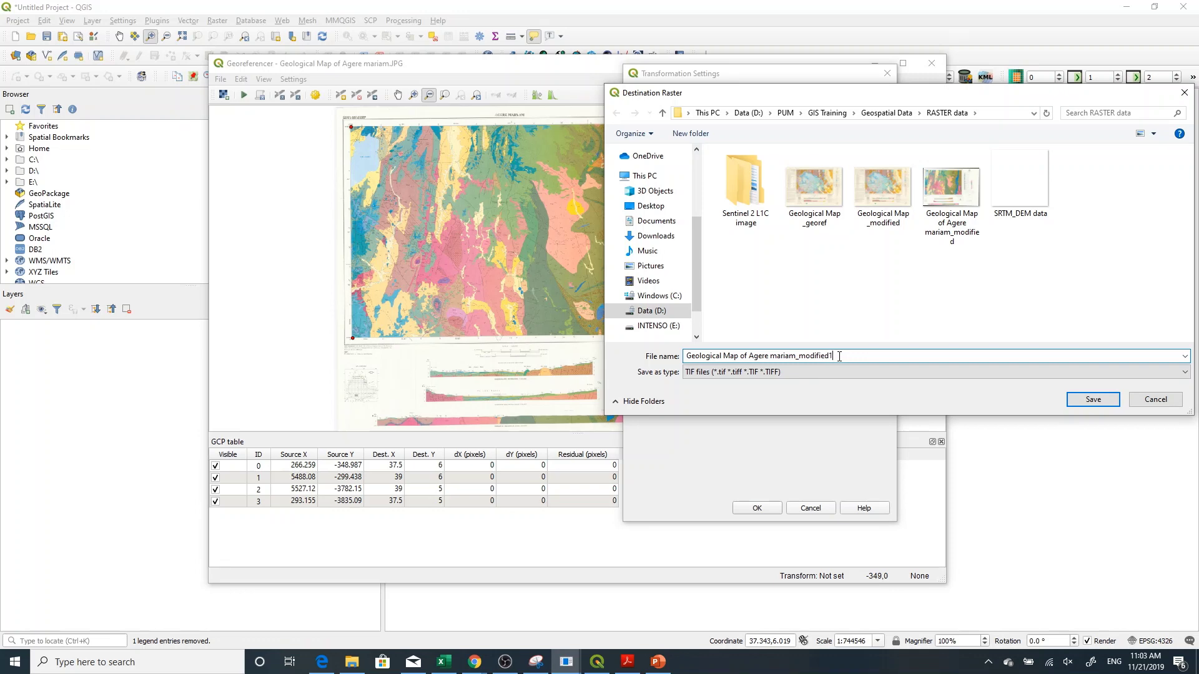
click(1102, 399)
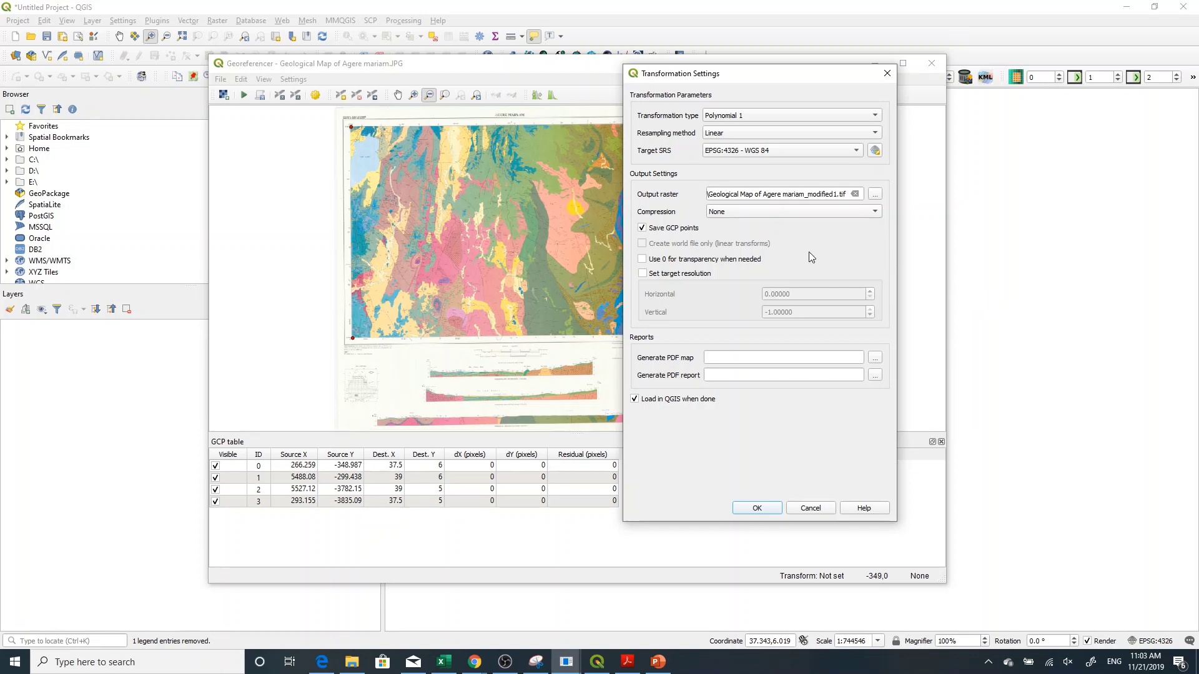
click(757, 509)
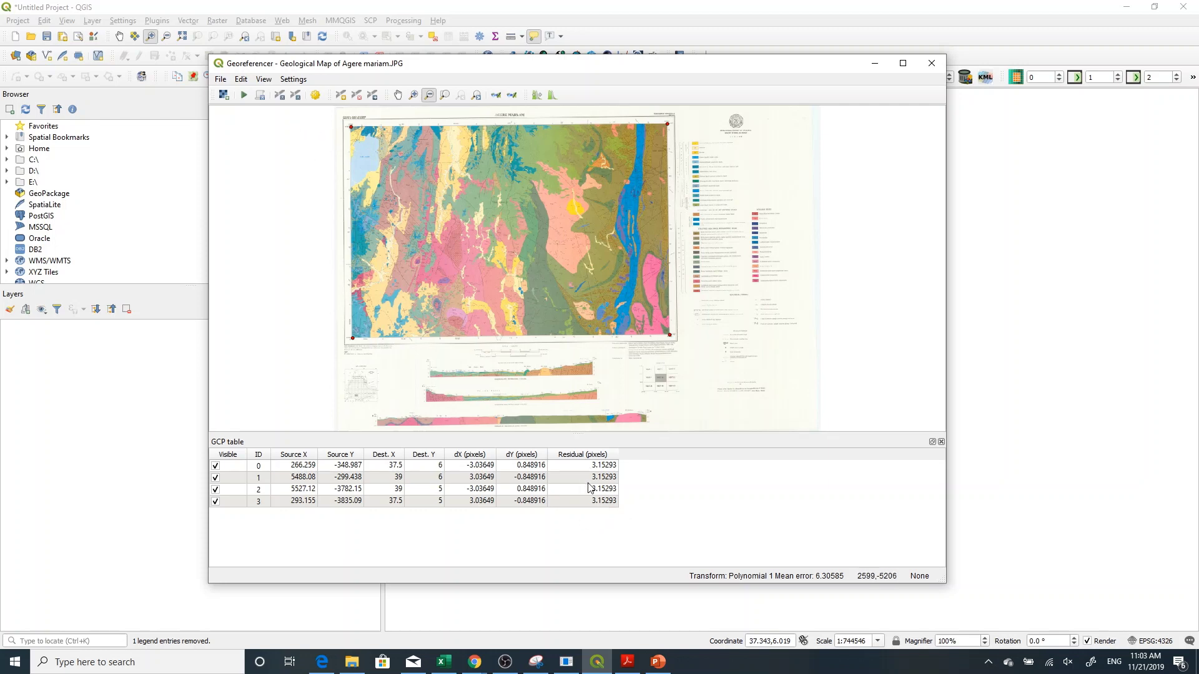
Run the georeferencing of the scanned map and close the Georeferencer
click(245, 97)
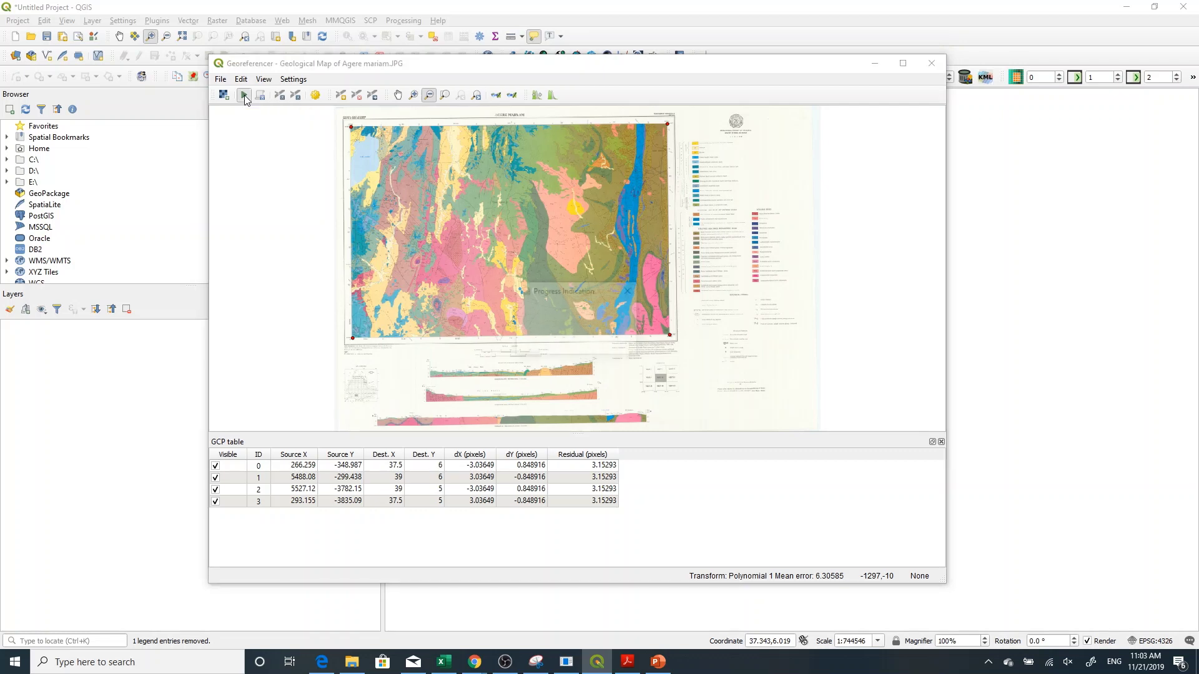
drag(576, 296, 500, 261)
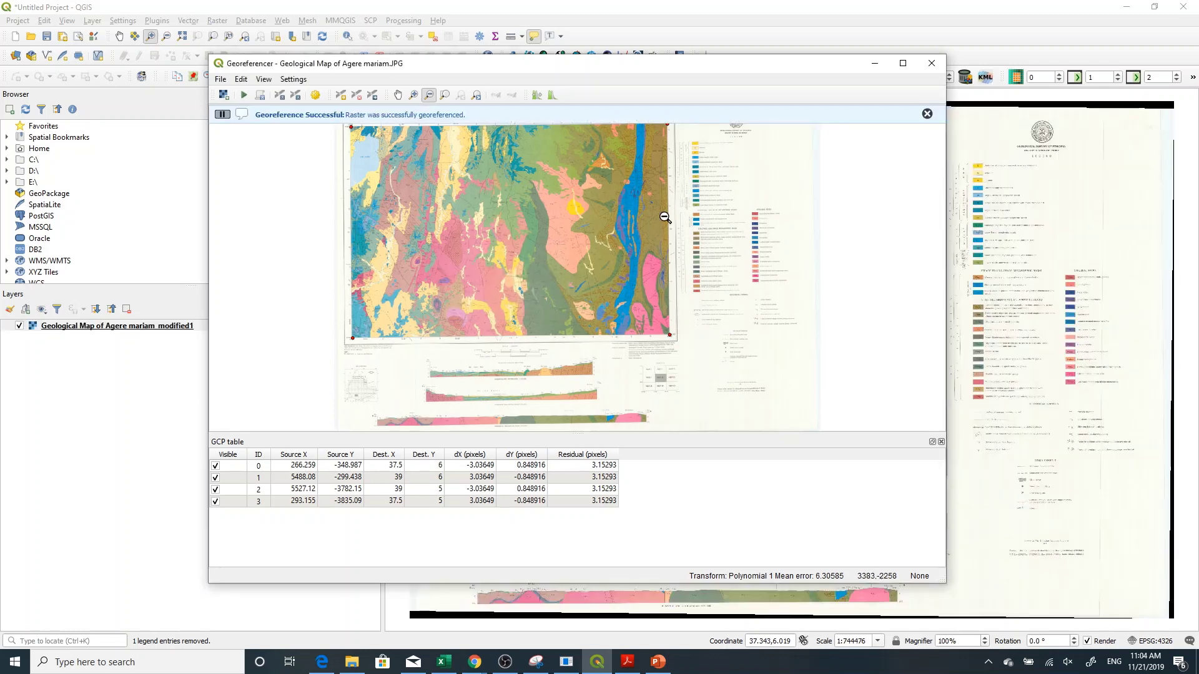
drag(810, 64, 524, 74)
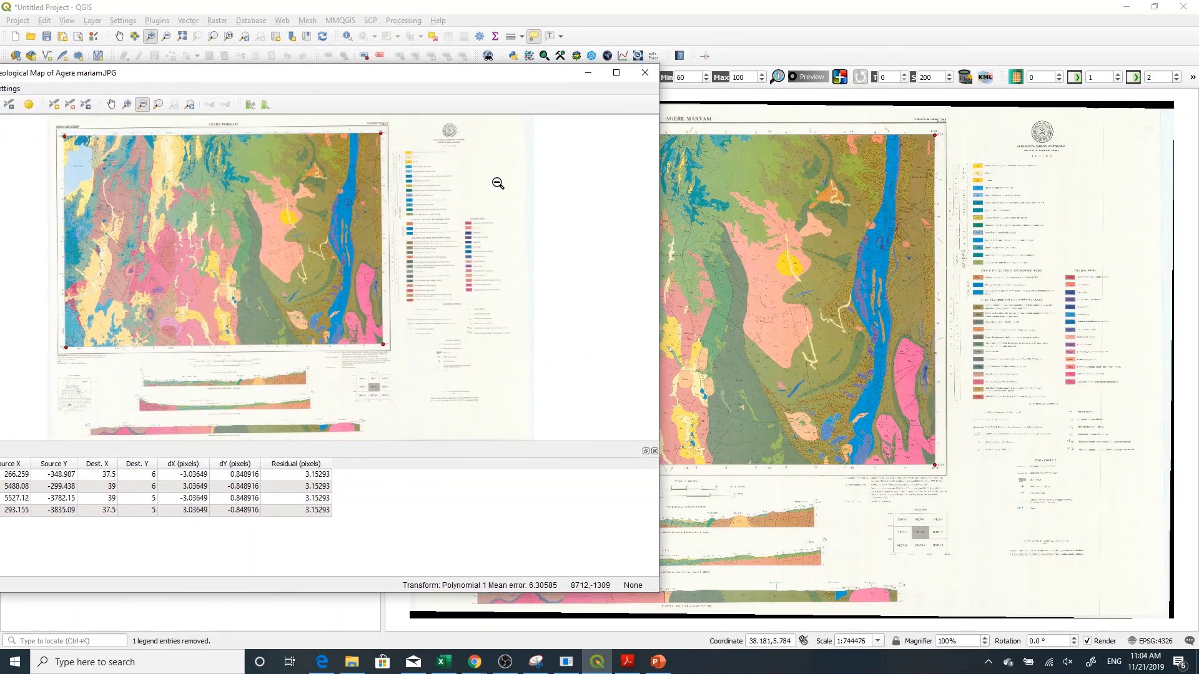
drag(450, 77, 607, 80)
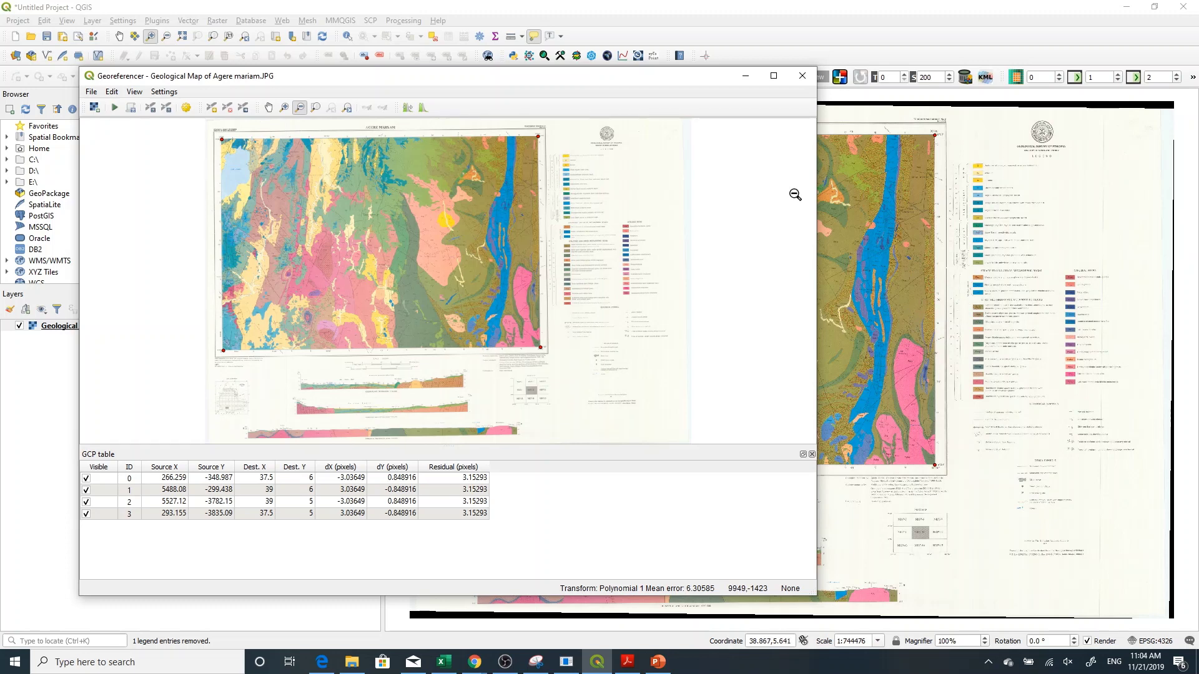
drag(570, 89, 763, 89)
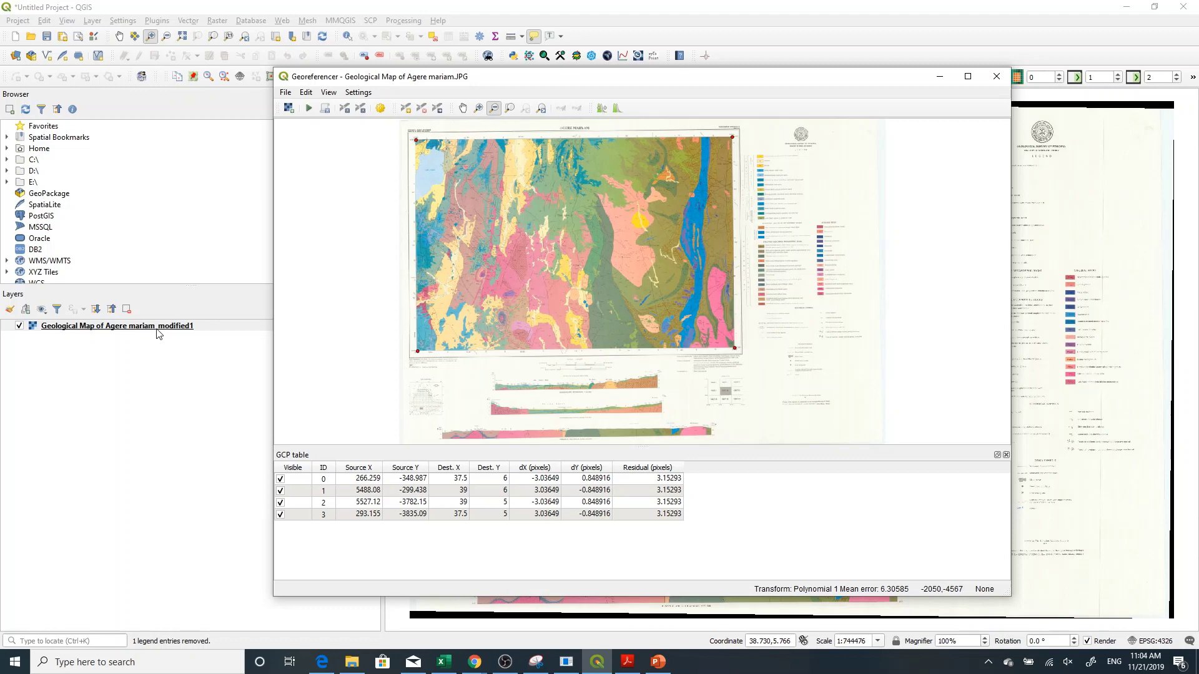
click(997, 76)
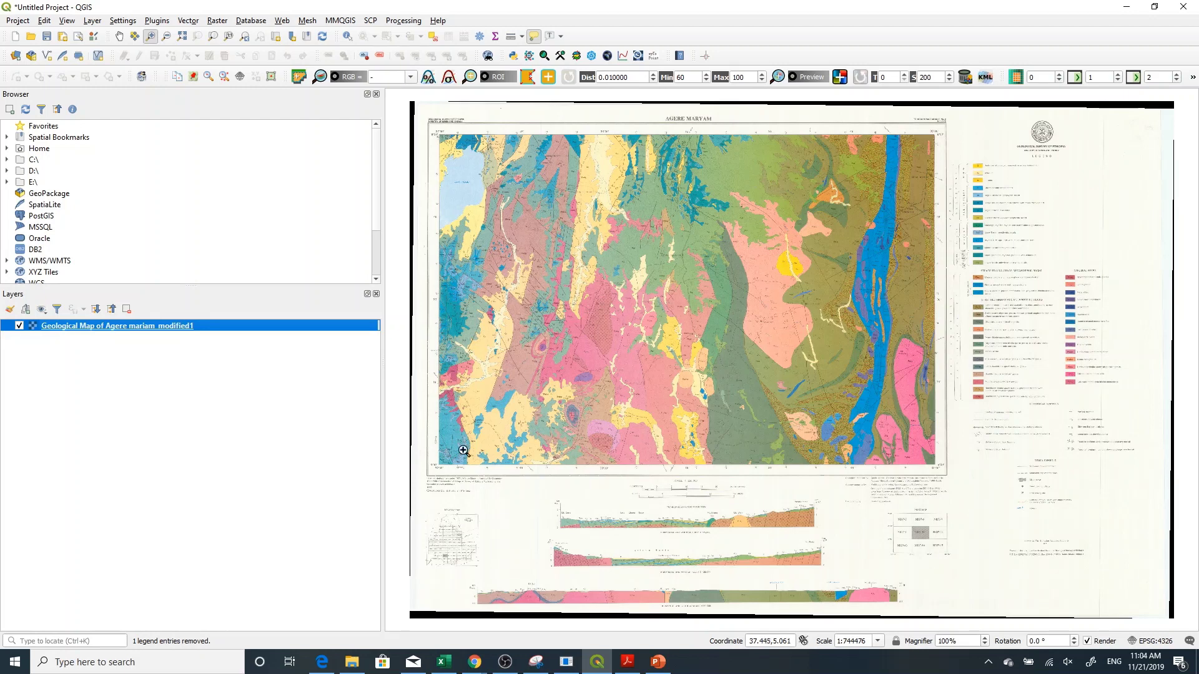
Examine the georeferenced map up close along the southern edge of its frame, around the 15' mark
drag(667, 426, 745, 478)
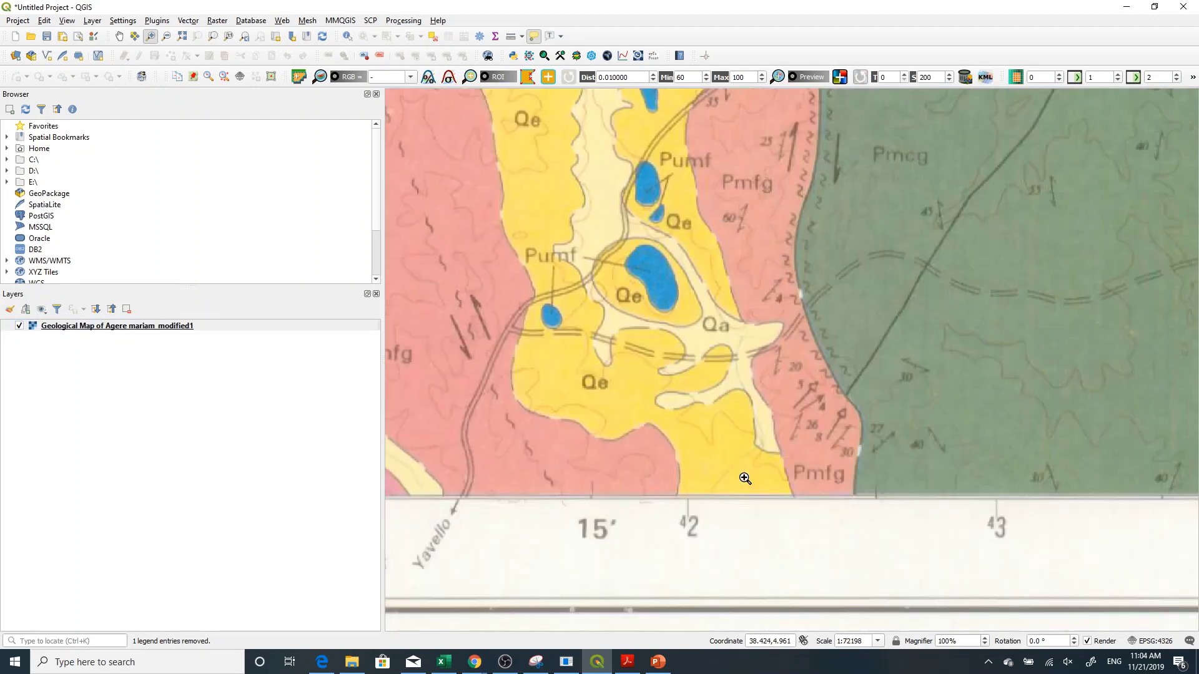